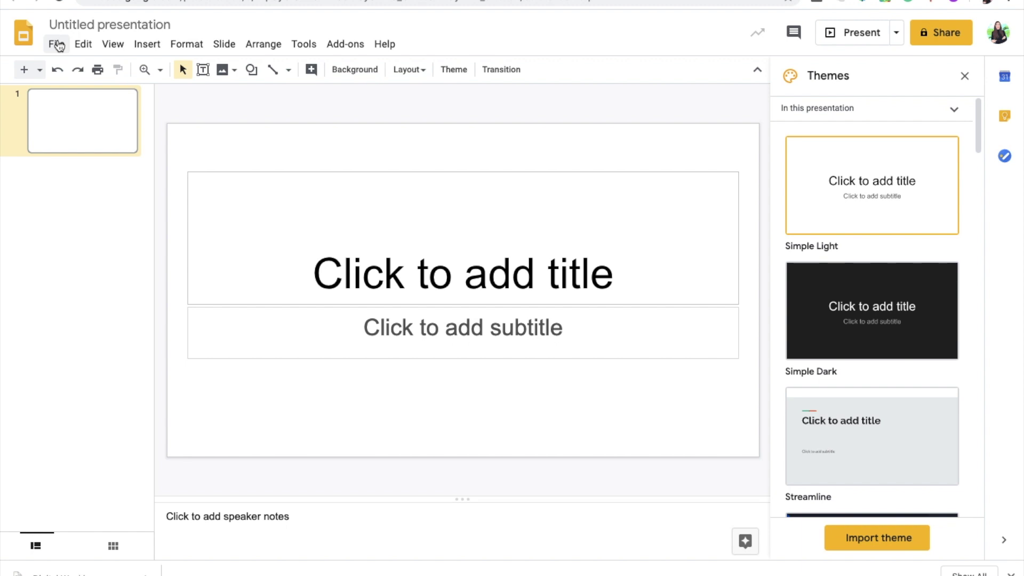
Set the slide size in Page setup to a custom 8.5 × 11 inches, making it portrait.
left_click(57, 44)
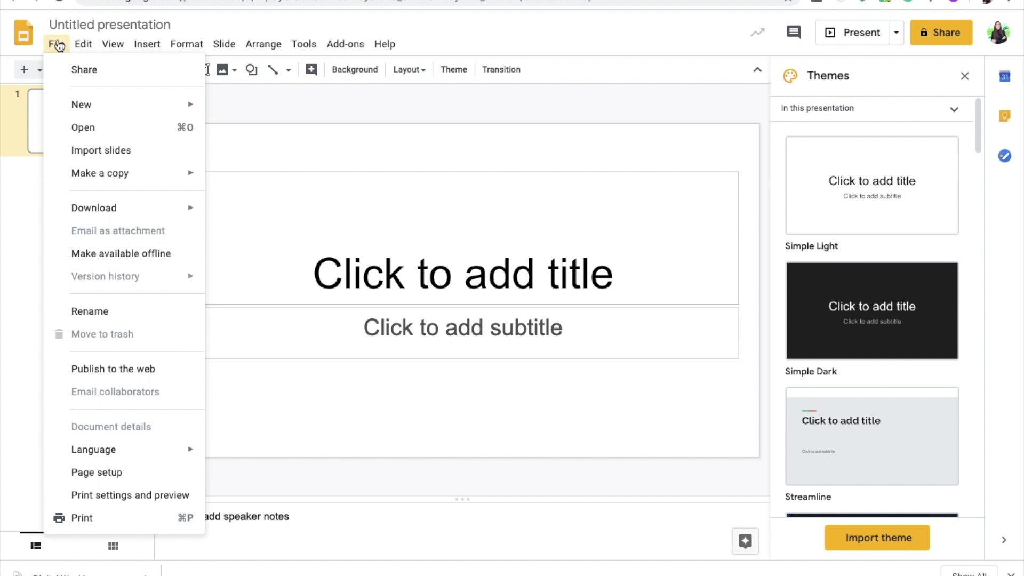
left_click(124, 475)
left_click(464, 267)
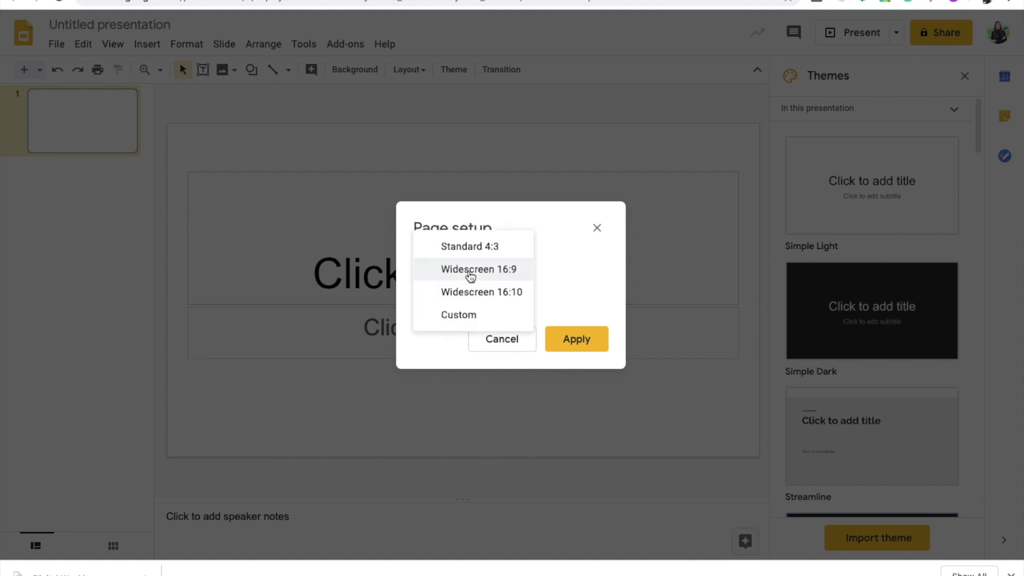
left_click(474, 320)
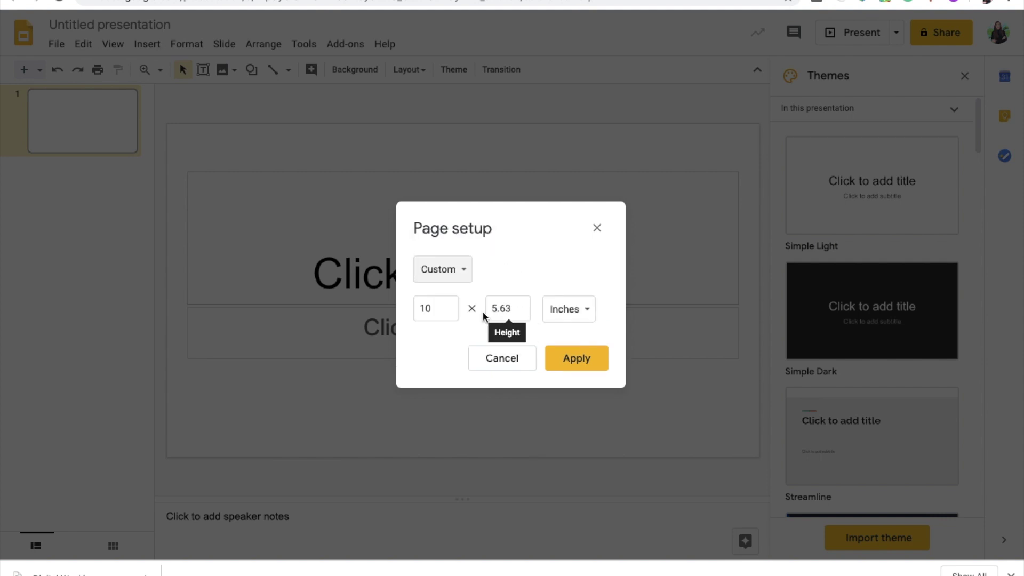
left_click(446, 309)
key("BackSpace")
key("BackSpace")
type("8.")
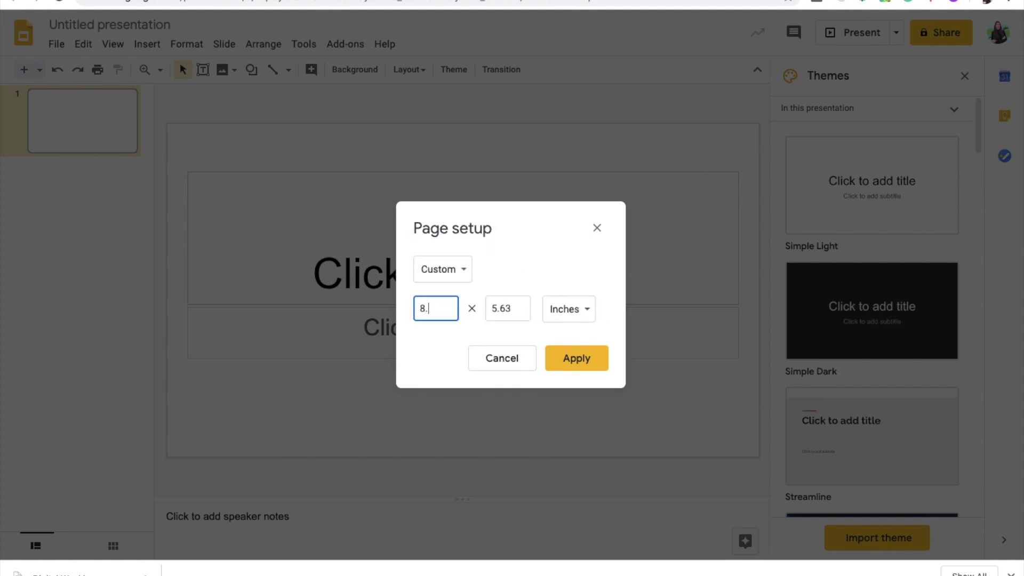
type("5")
left_click(517, 313)
key("BackSpace")
key("BackSpace")
key("BackSpace")
key("BackSpace")
type("11")
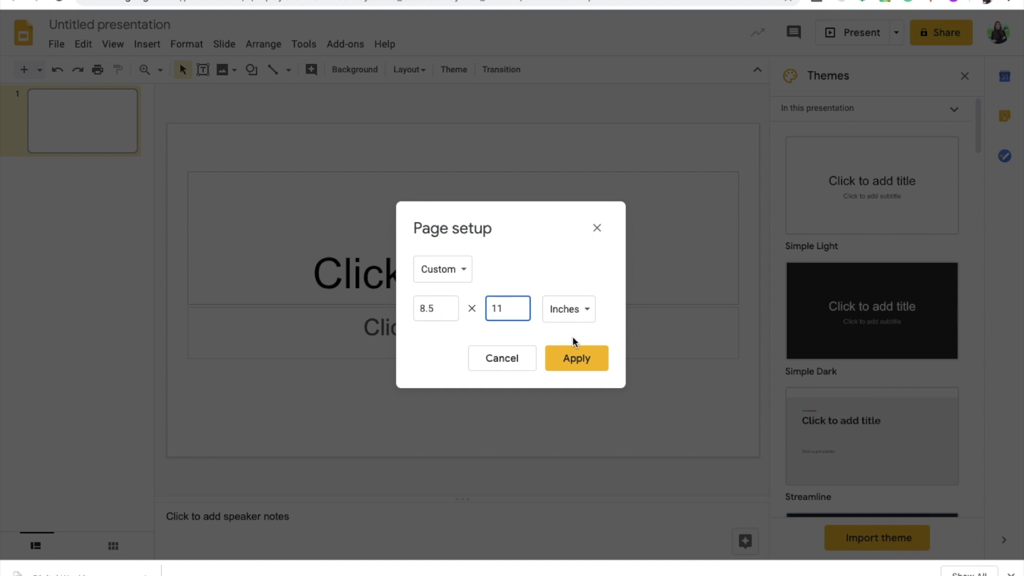
left_click(580, 358)
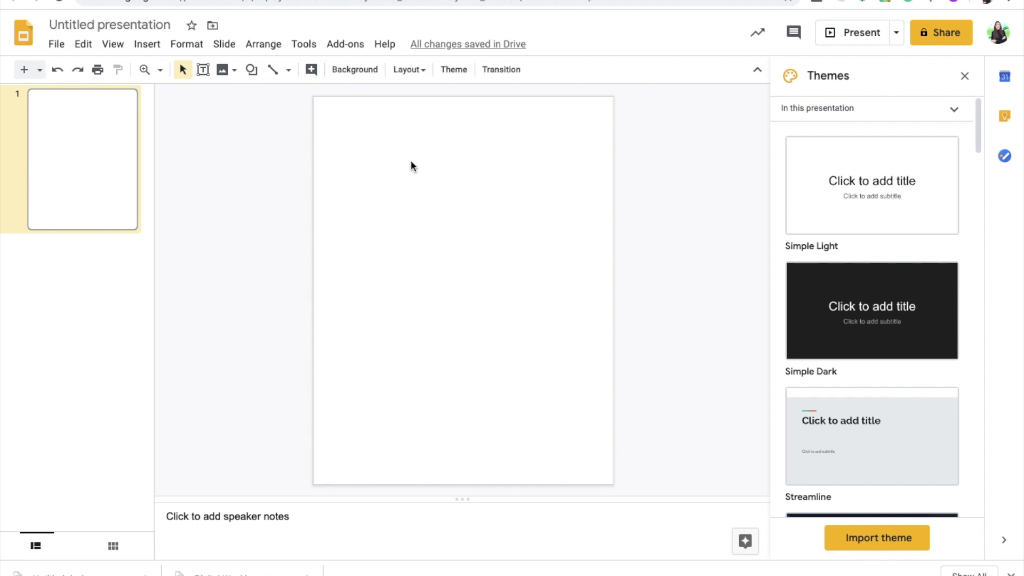
Drag the notebook cover image onto slide 1, snap it top-left and stretch it to fill the page.
left_click_drag(80, 572, 446, 213)
left_click(308, 216)
left_click(401, 195)
left_click_drag(400, 196, 394, 191)
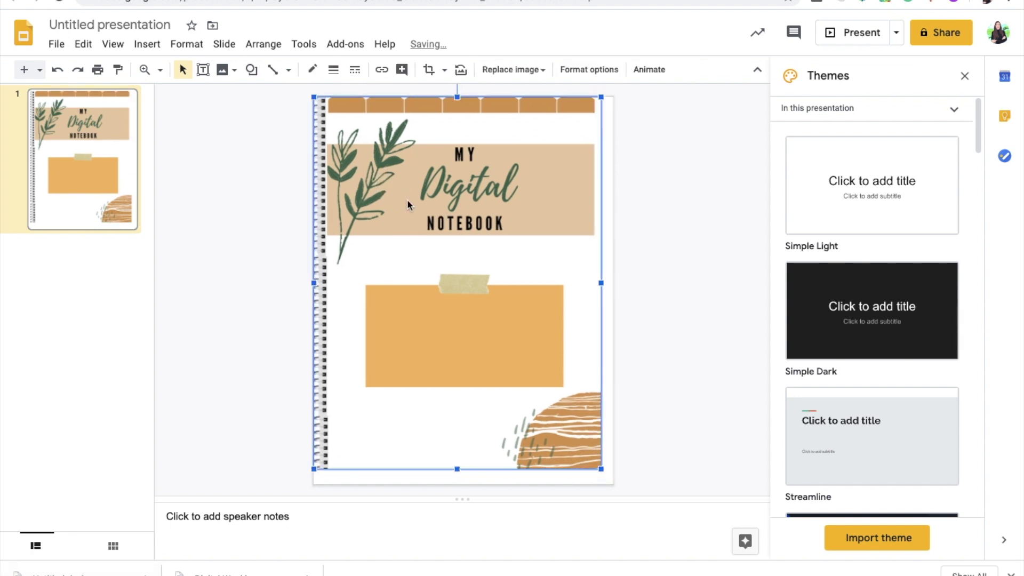
left_click_drag(601, 469, 613, 484)
left_click(670, 427)
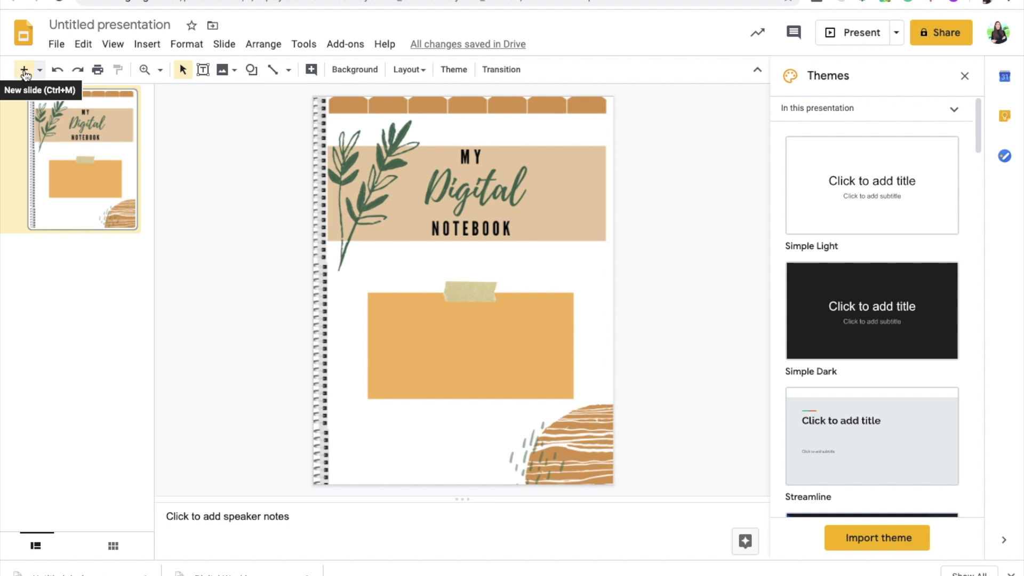
Add a new second slide and delete its title and body placeholders.
left_click(24, 69)
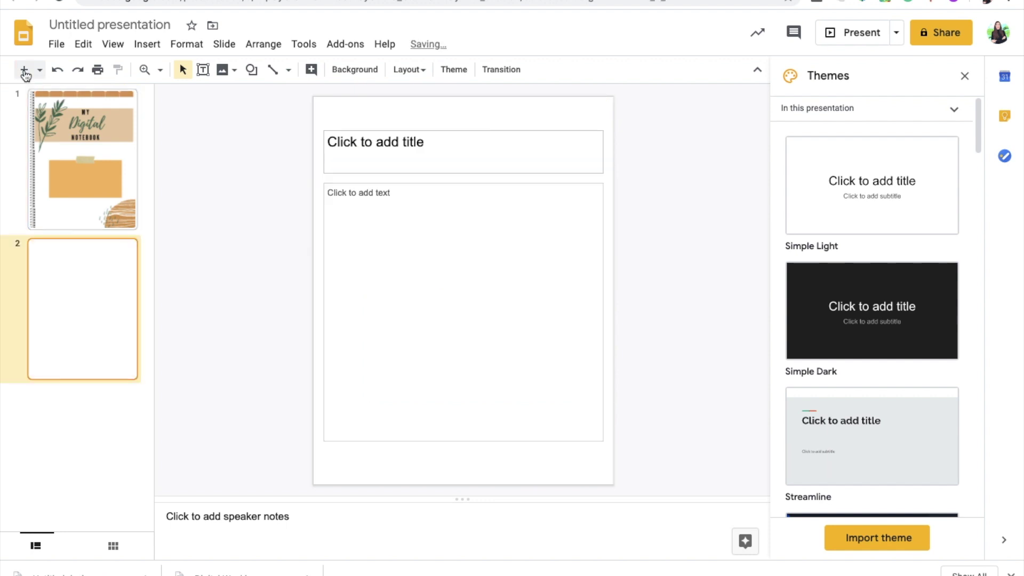
left_click(404, 132)
key("Delete")
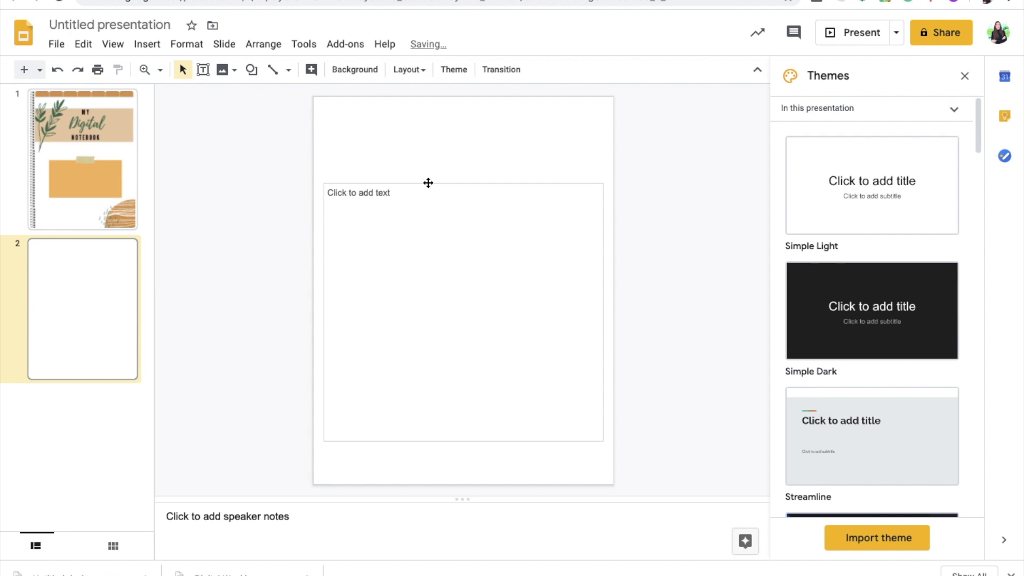
left_click(428, 182)
key("Delete")
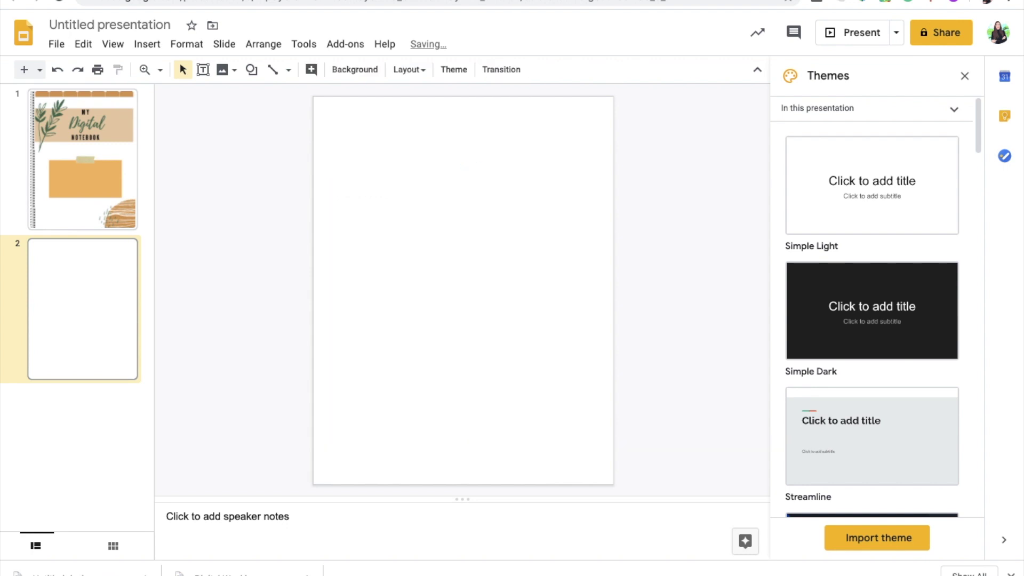
Draw a yellow snipped-corner tab in the top-left corner and duplicate it into a row.
left_click(253, 68)
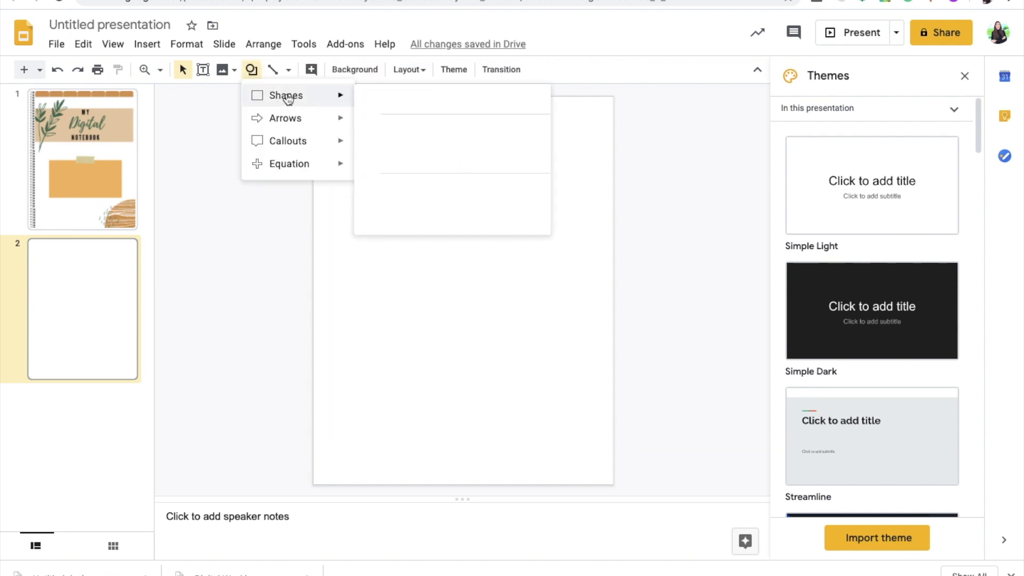
mouse_move(290, 96)
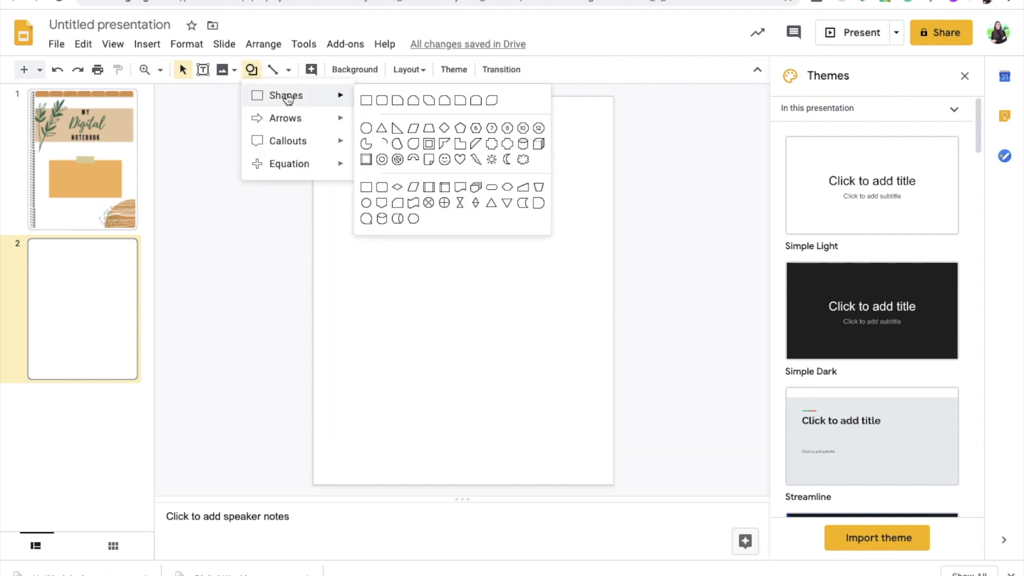
left_click(413, 100)
left_click_drag(333, 113, 386, 142)
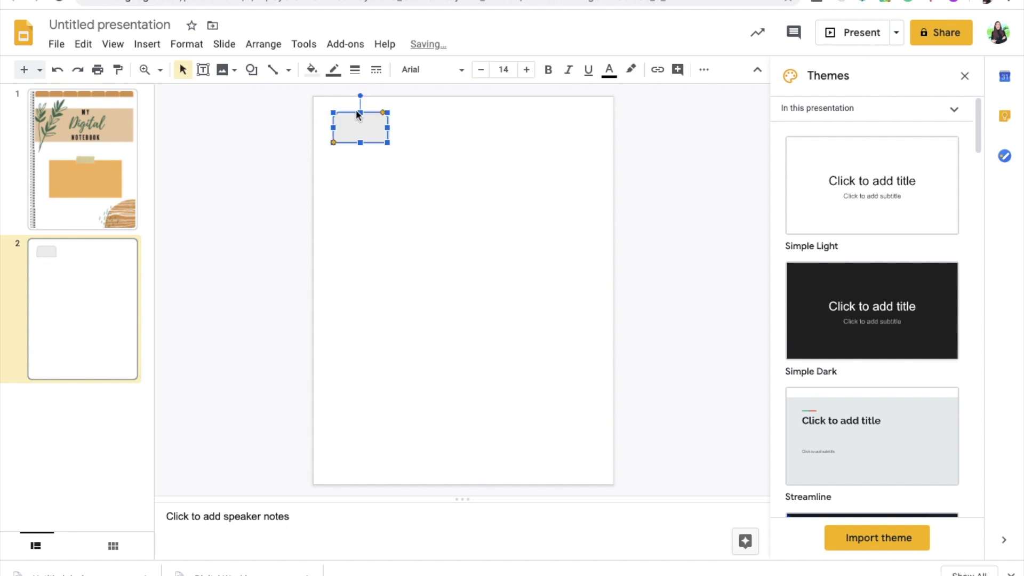
left_click(311, 69)
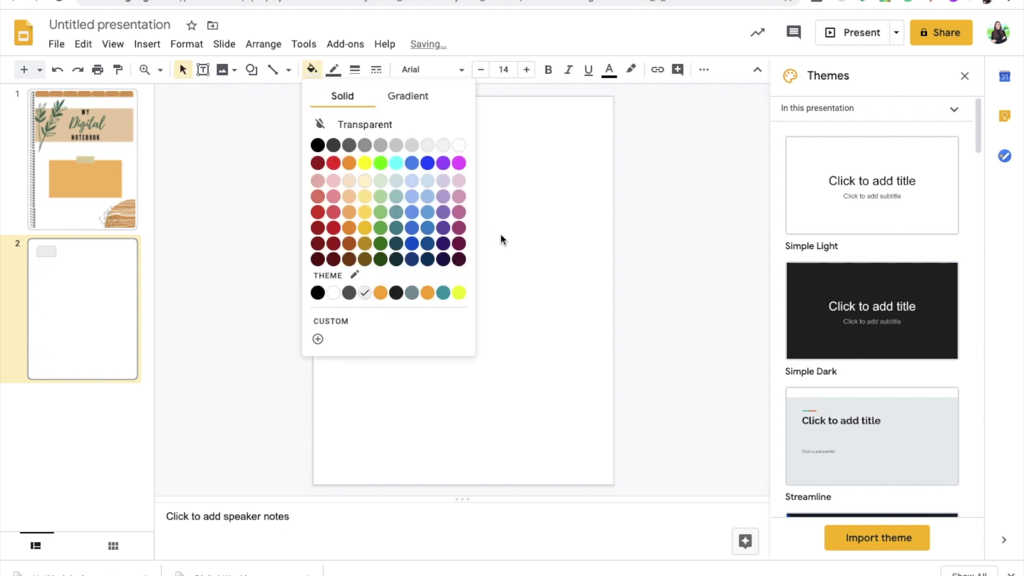
left_click(459, 293)
left_click(246, 213)
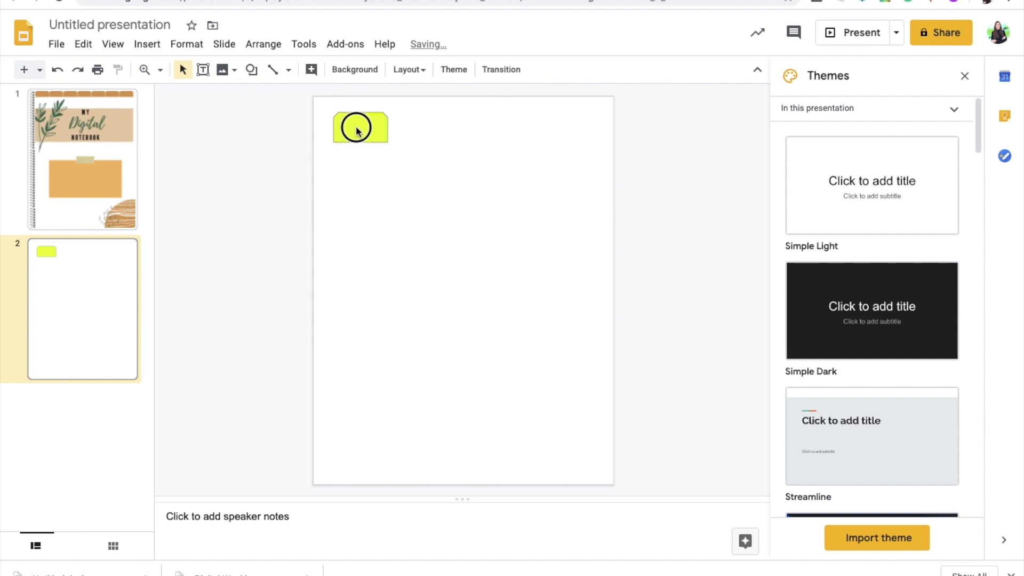
left_click_drag(353, 130, 447, 111)
key("ctrl+d")
key("ctrl+v")
key("ctrl+v")
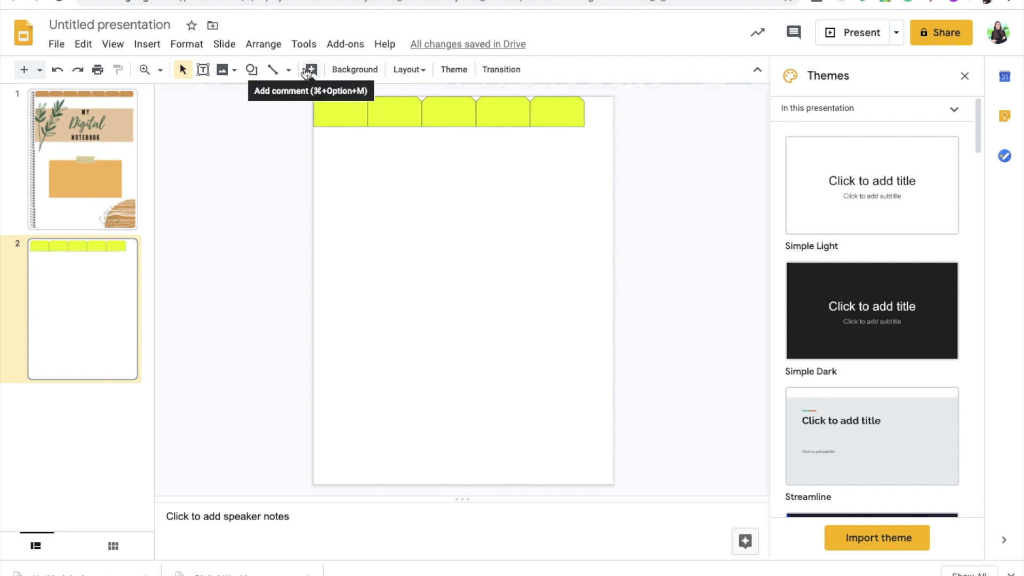
Draw a rectangle beneath the tabs and centre the row of tabs on the slide.
left_click(251, 70)
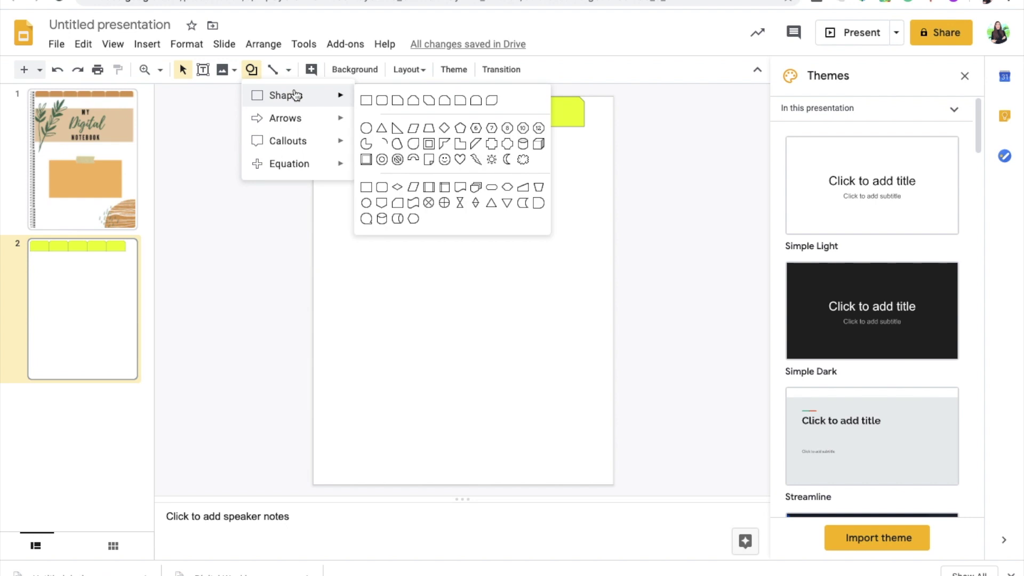
left_click(367, 101)
left_click_drag(343, 184, 561, 290)
left_click_drag(488, 238, 484, 220)
left_click_drag(591, 142, 311, 94)
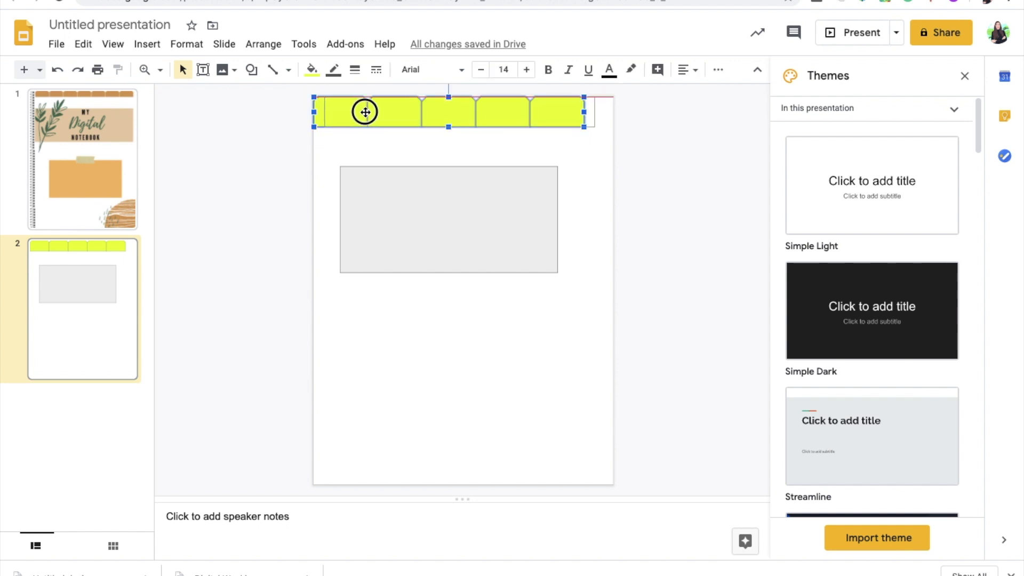
left_click_drag(366, 112, 380, 112)
left_click(632, 171)
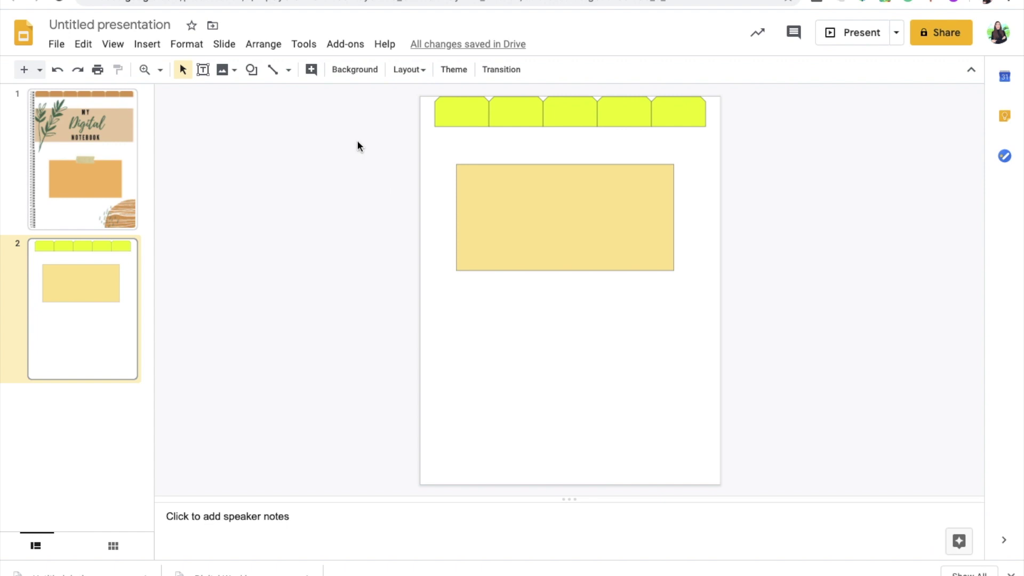
Launch the Extensis Fonts add-on and scroll through its font list.
left_click(351, 45)
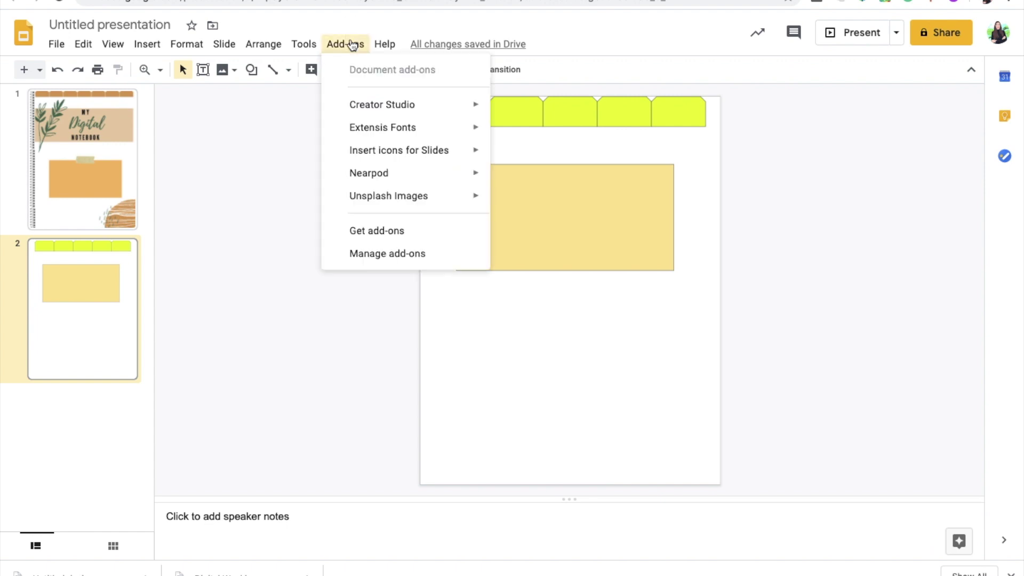
mouse_move(414, 140)
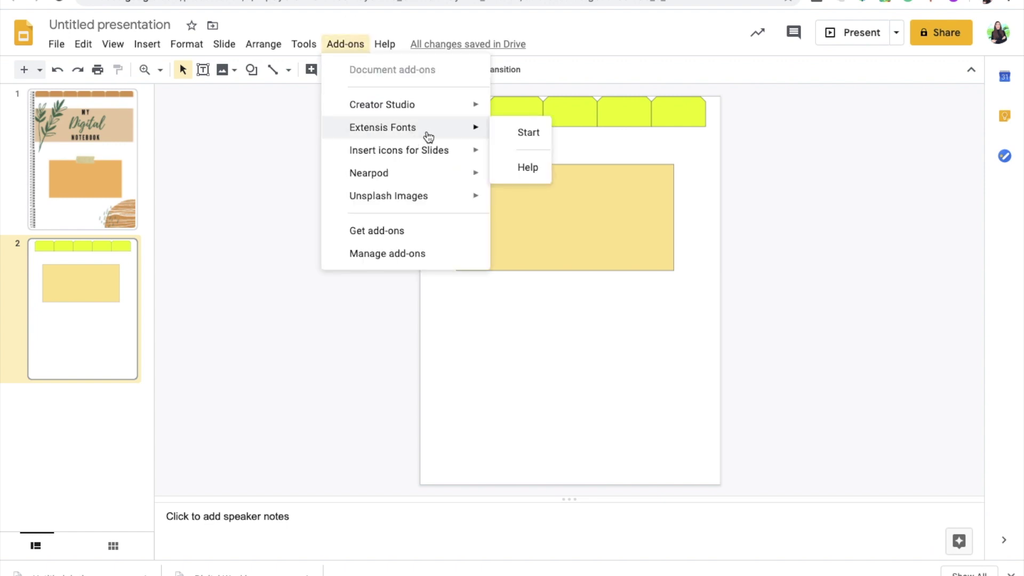
left_click(512, 133)
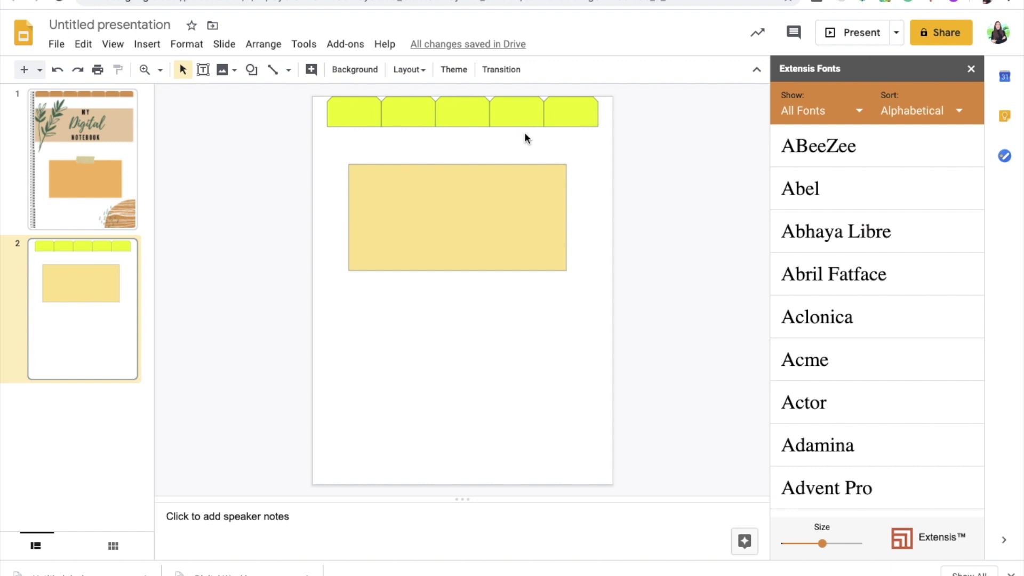
scroll(841, 358, "down", 10)
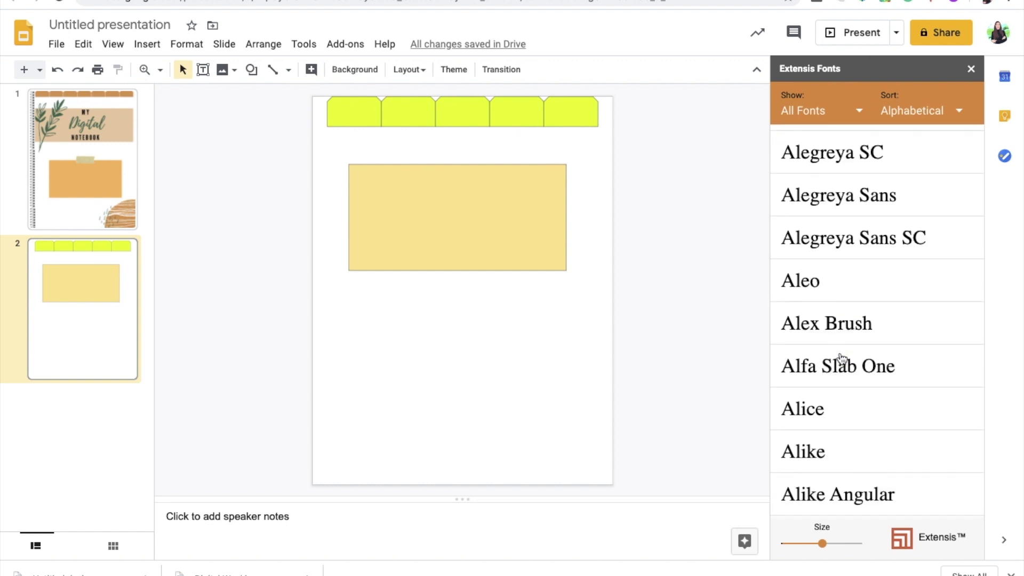
scroll(840, 358, "down", 8)
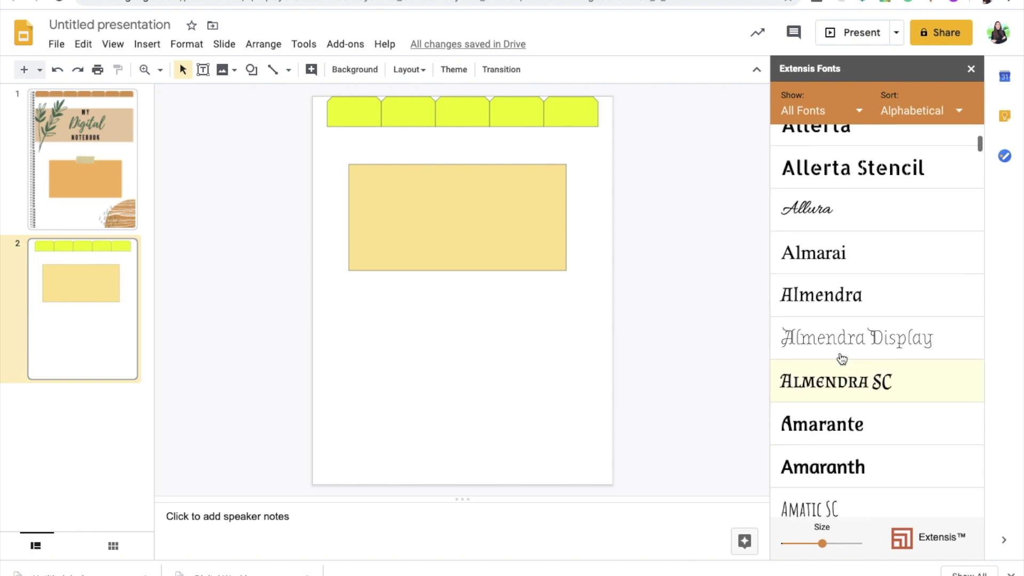
scroll(841, 358, "down", 4)
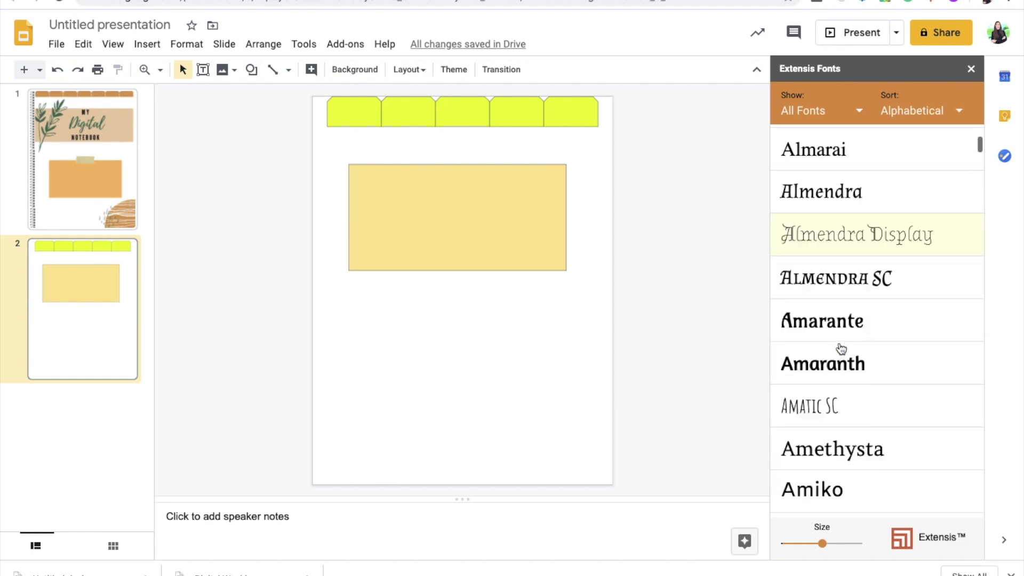
scroll(840, 348, "down", 10)
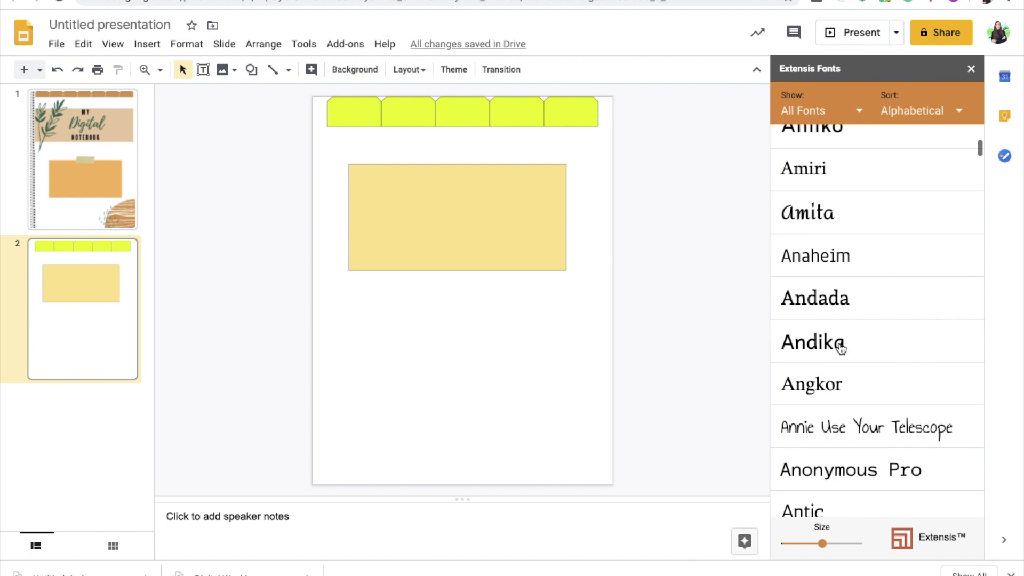
scroll(841, 348, "down", 8)
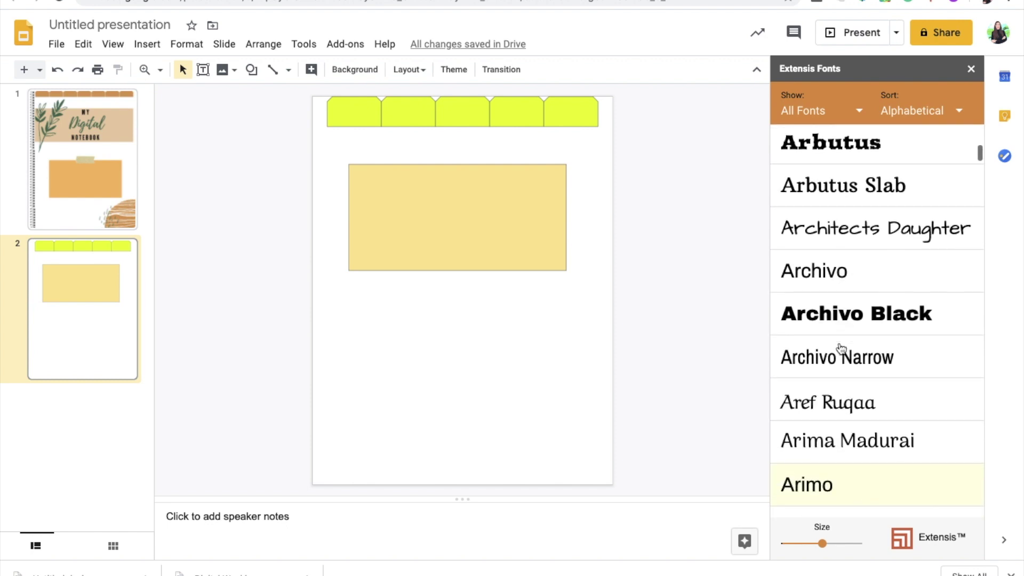
scroll(841, 348, "down", 3)
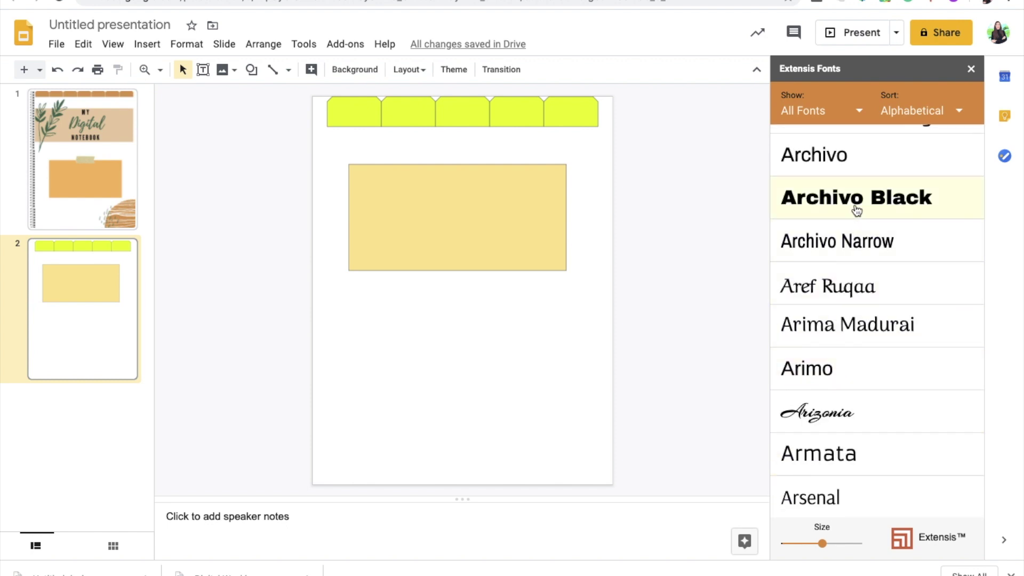
scroll(855, 205, "down", 8)
scroll(856, 209, "down", 10)
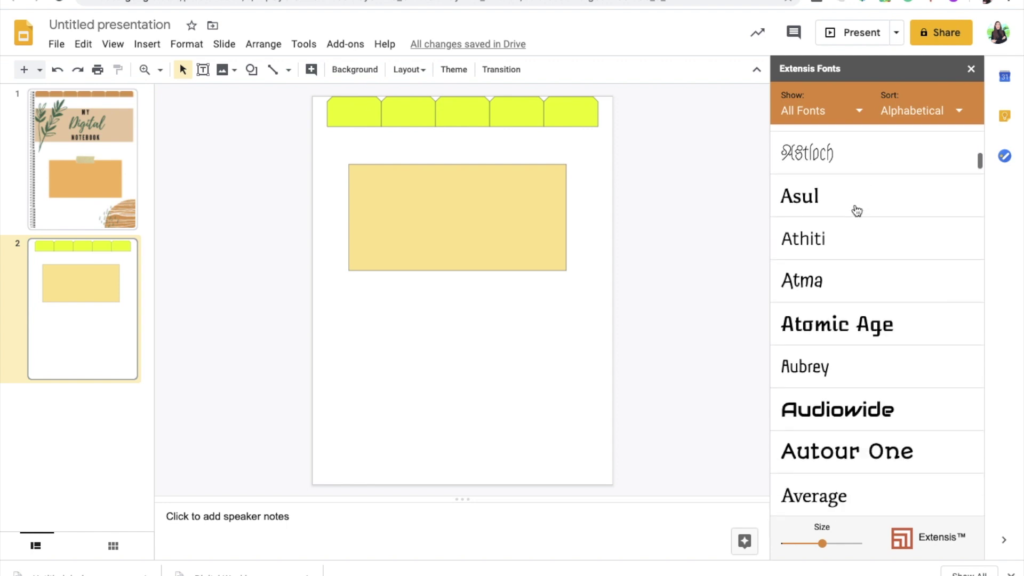
scroll(855, 210, "down", 13)
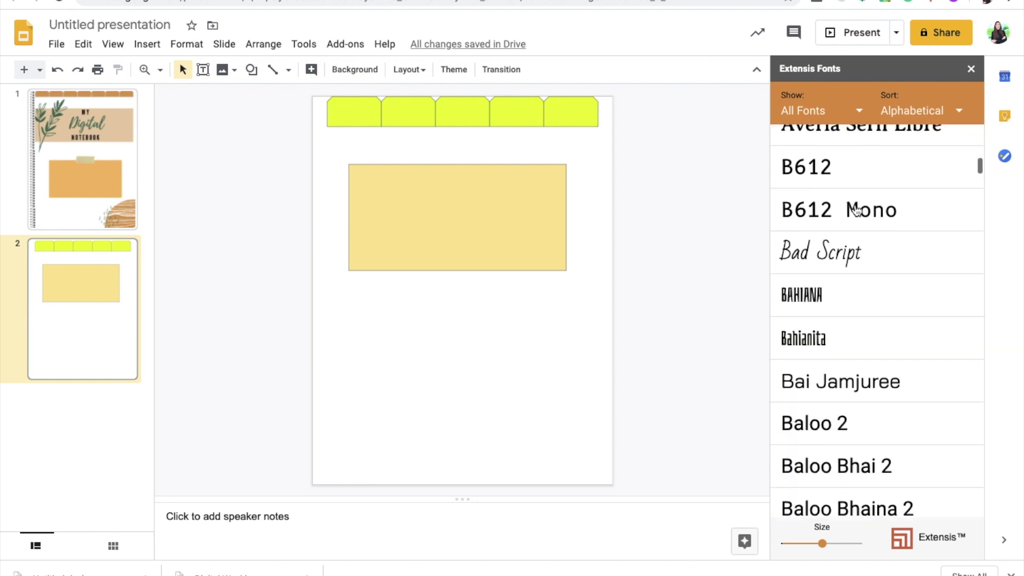
scroll(857, 202, "up", 2)
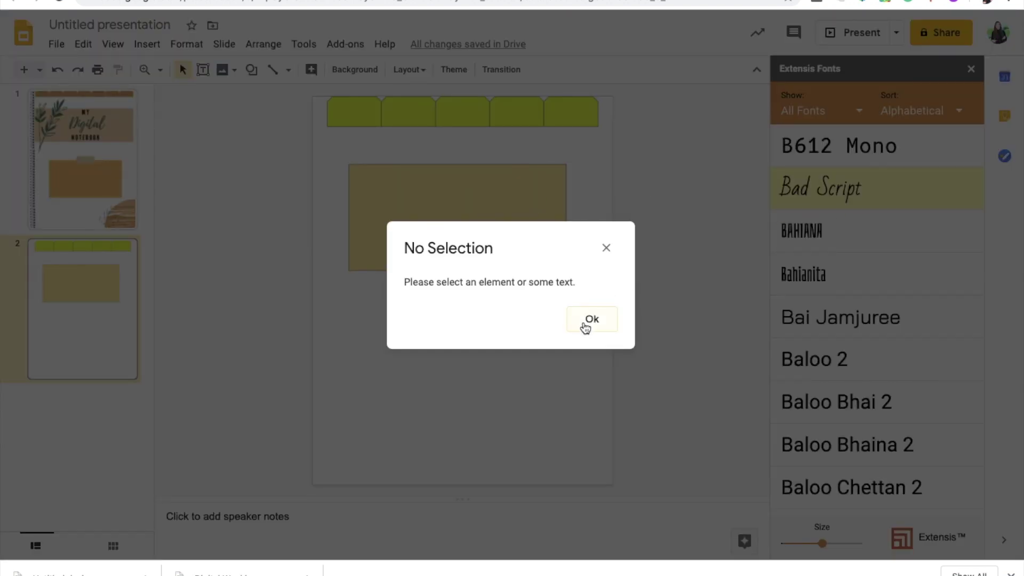
Dismiss the No Selection warning and select the yellow rectangle on slide 2.
left_click(589, 320)
left_click(432, 204)
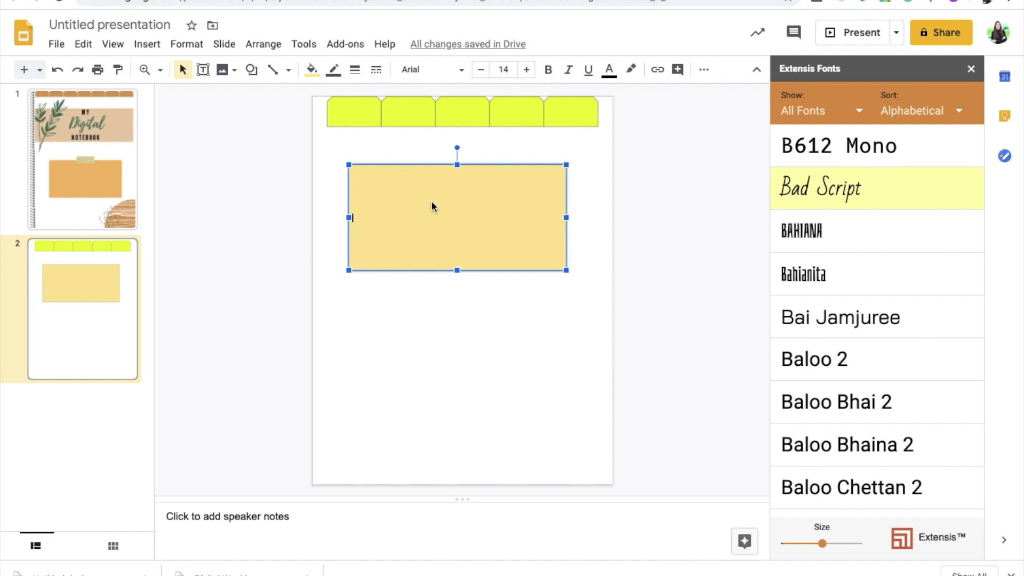
left_click(424, 70)
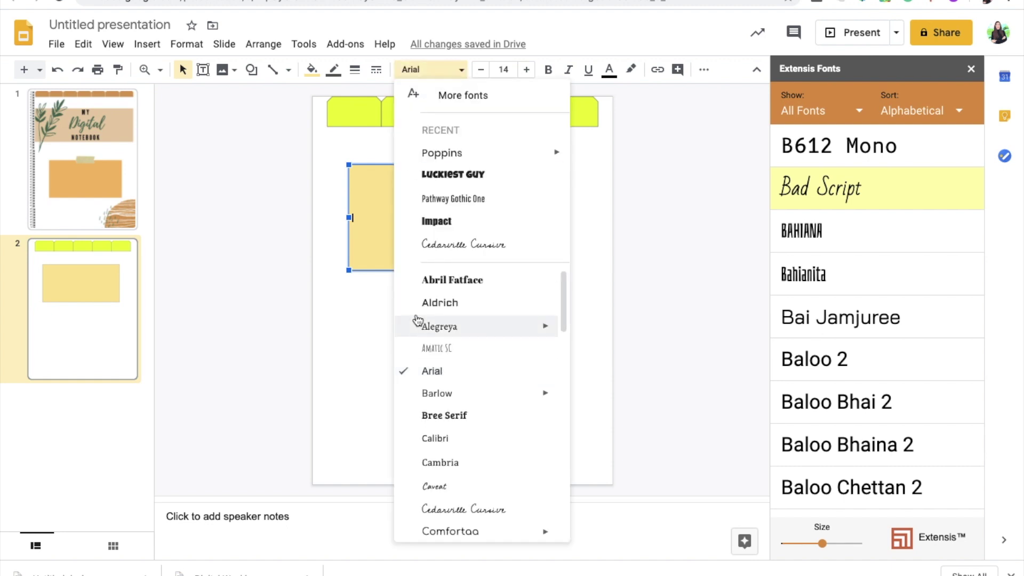
left_click(329, 373)
Type 'My Digital Notebook' in the yellow rectangle and set it in Bad Script, enlarging toward size 30.
left_click(411, 235)
type("My Digital Notebook")
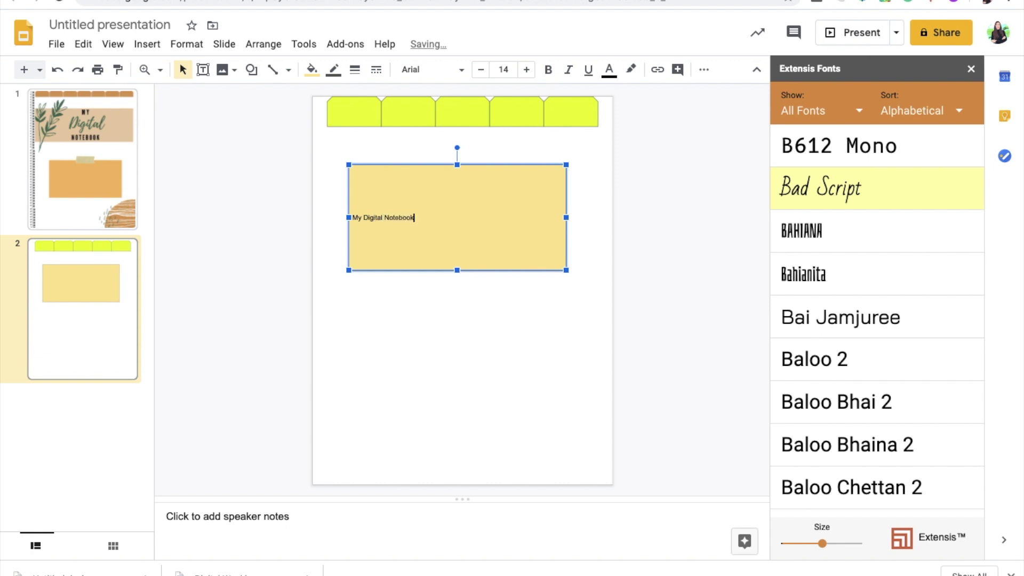
key("ctrl+a")
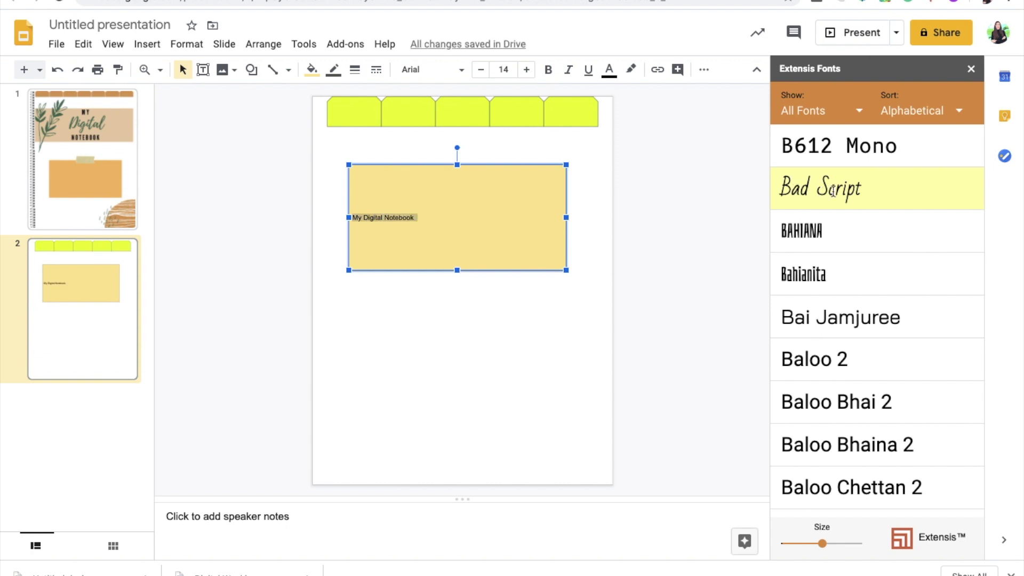
left_click(872, 202)
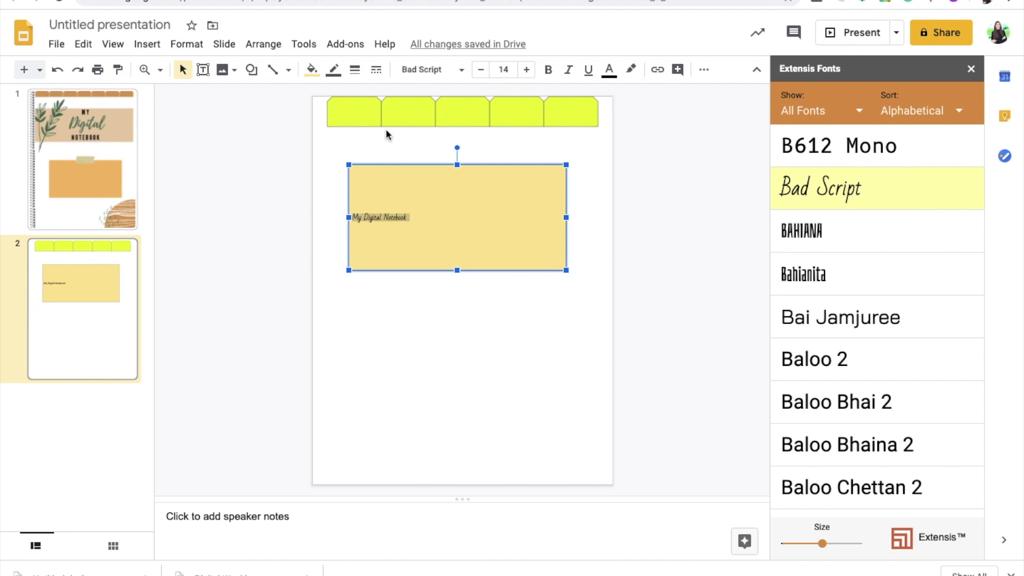
left_click(527, 69)
left_click(527, 69)
left_click(527, 69)
left_click(527, 69)
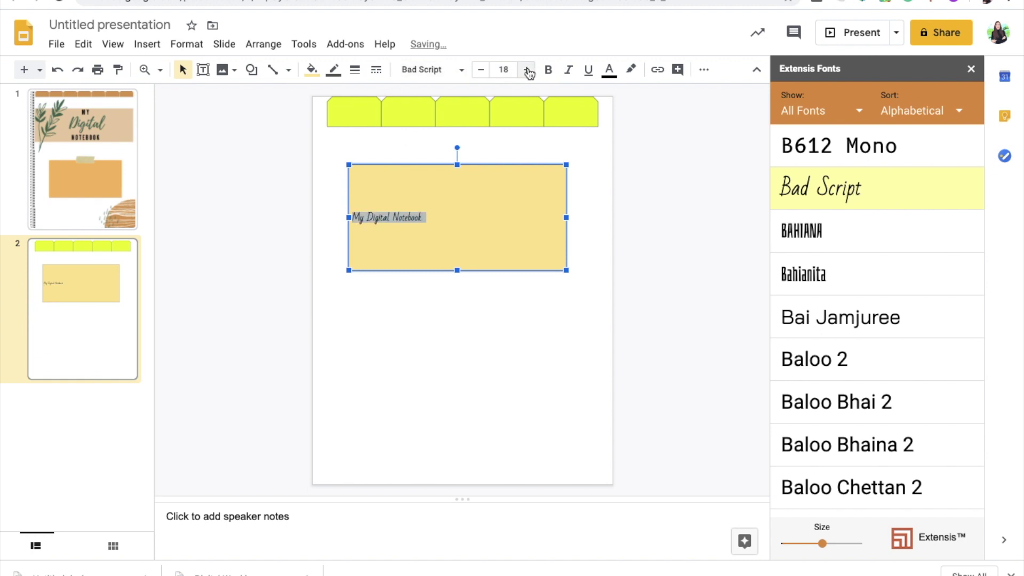
triple_click(527, 69)
triple_click(527, 69)
Finish enlarging the title to size 30 and deselect it.
triple_click(526, 69)
triple_click(527, 69)
left_click(527, 69)
left_click(733, 285)
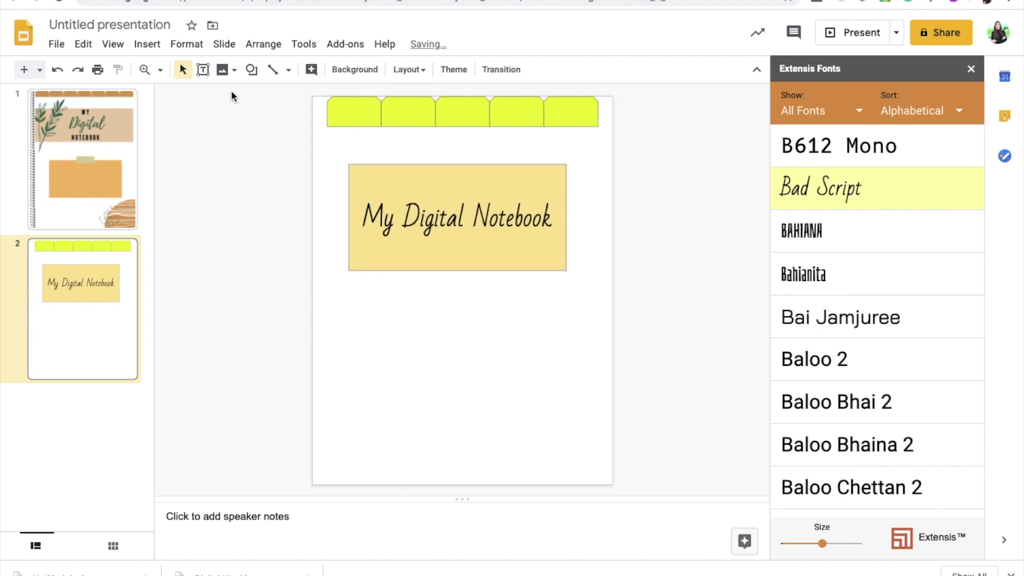
Draw a text box below the title in Luckiest Guy, enlarged and centre-aligned.
left_click(202, 69)
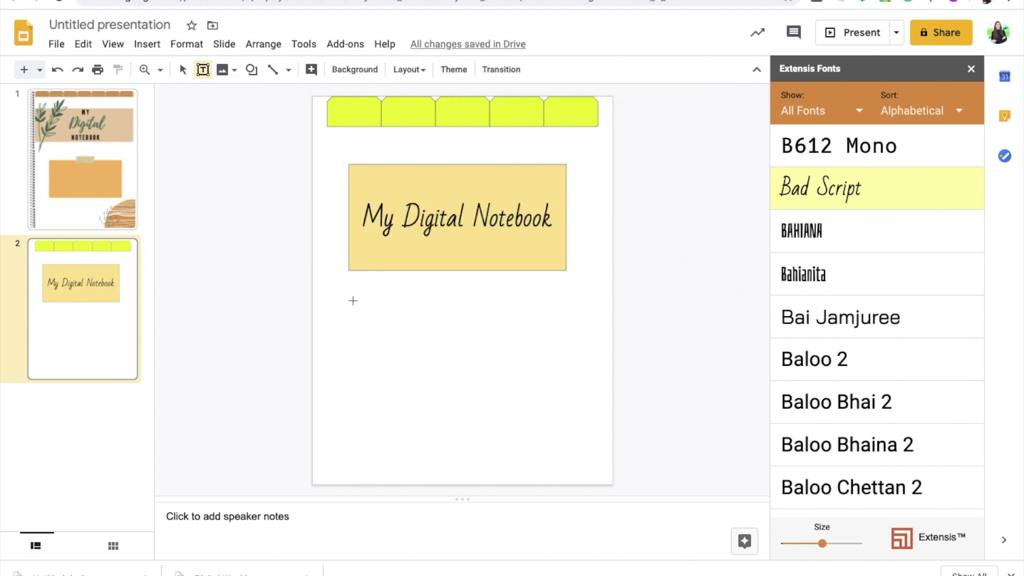
left_click_drag(354, 297, 568, 407)
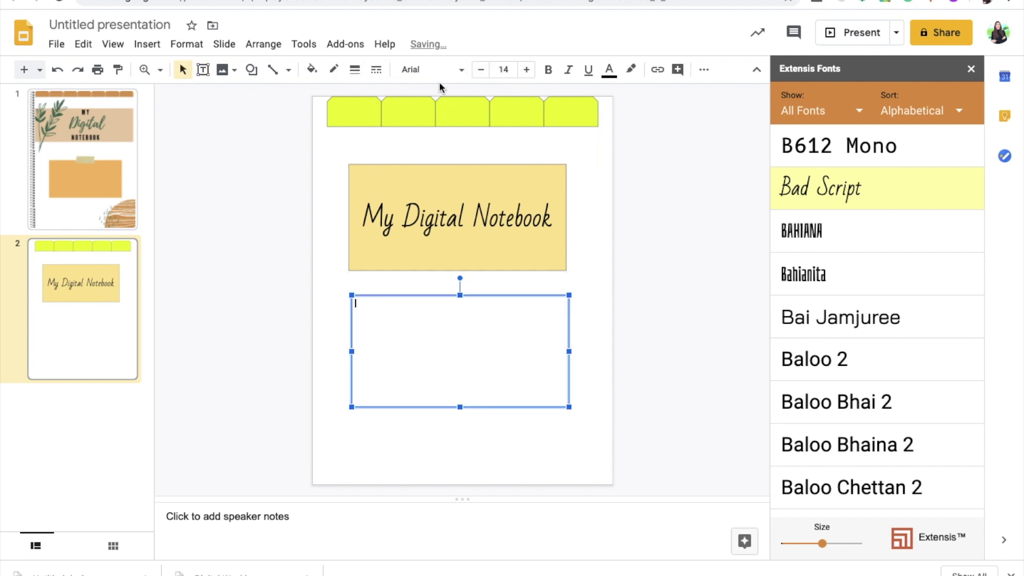
left_click(433, 69)
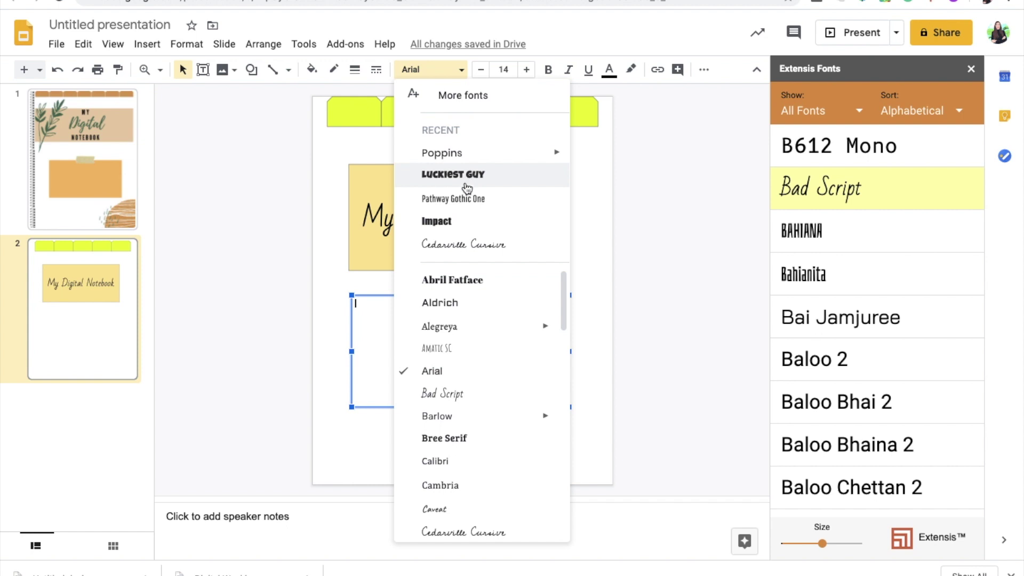
left_click(453, 174)
left_click(525, 70)
left_click(526, 70)
left_click(526, 70)
left_click(526, 70)
left_click(526, 70)
left_click(525, 70)
left_click(526, 70)
left_click(526, 70)
left_click(526, 70)
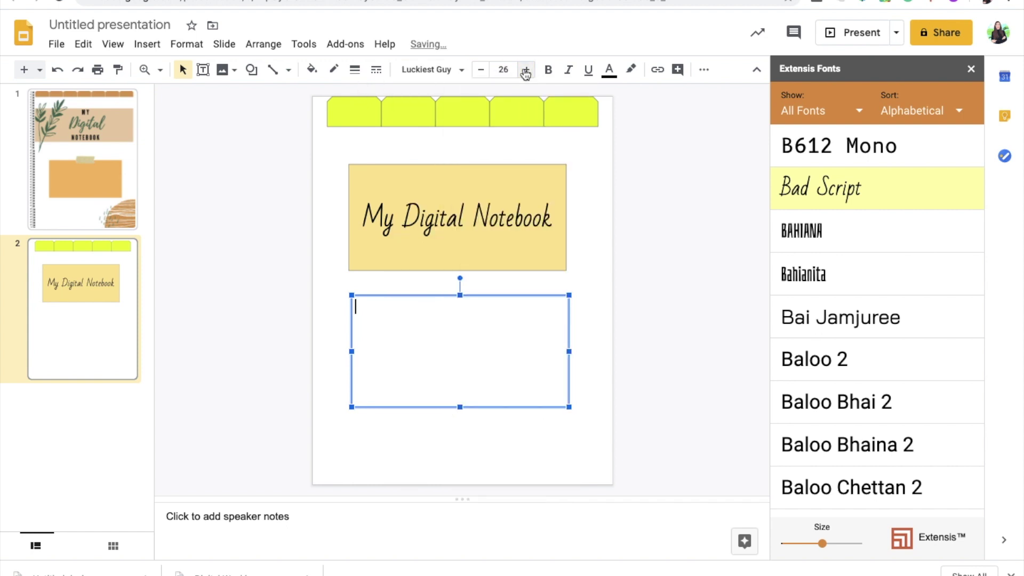
left_click(704, 70)
left_click(415, 96)
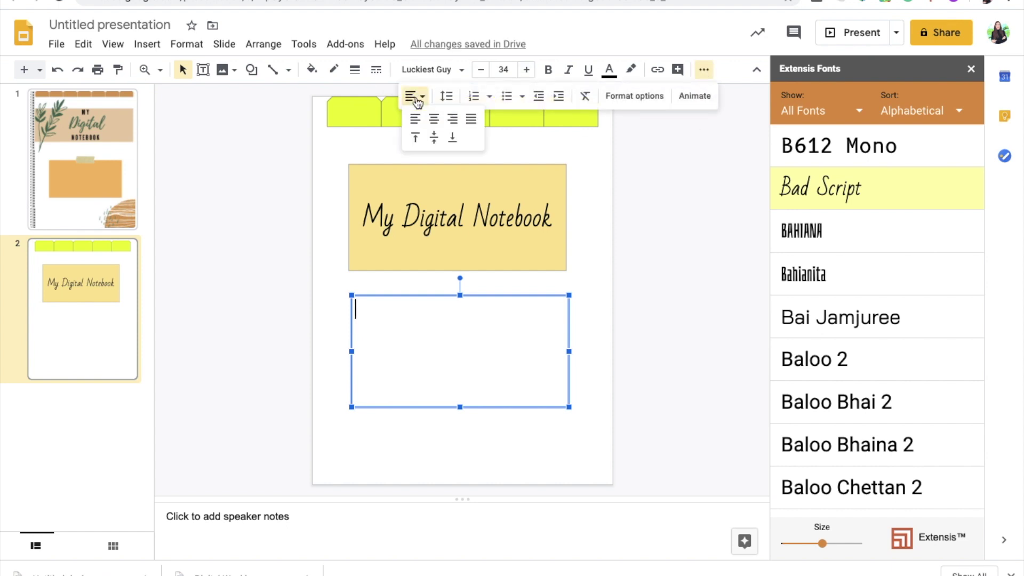
left_click(434, 118)
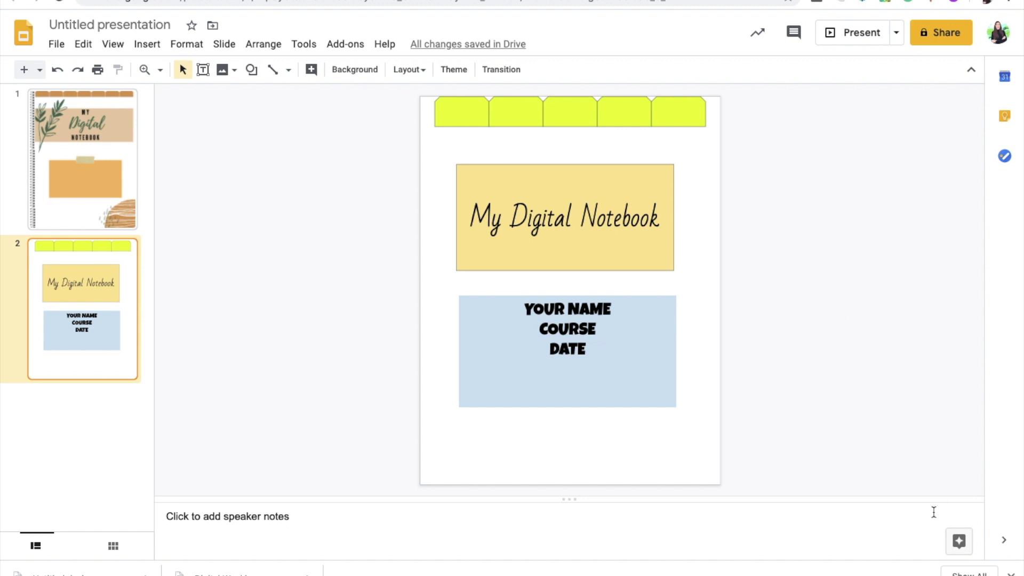
Search Explore images for 'flower png' and browse the results.
left_click(959, 541)
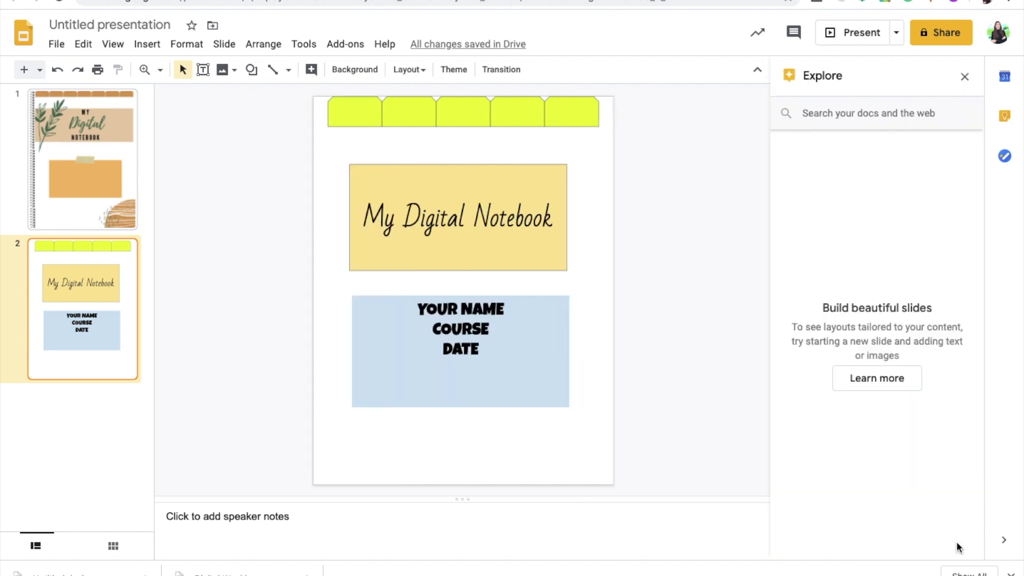
left_click(879, 123)
type("flowe")
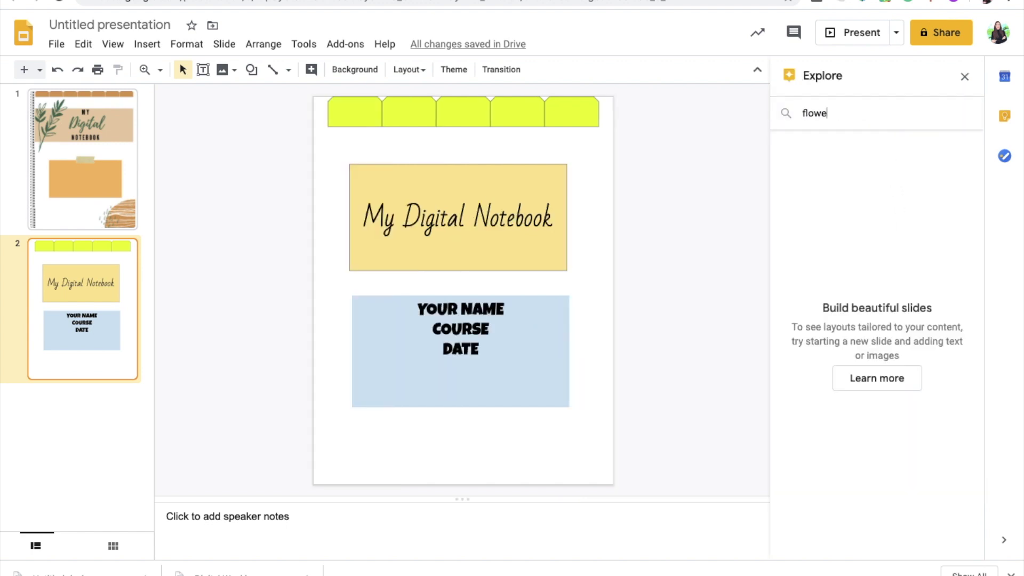
type("r png")
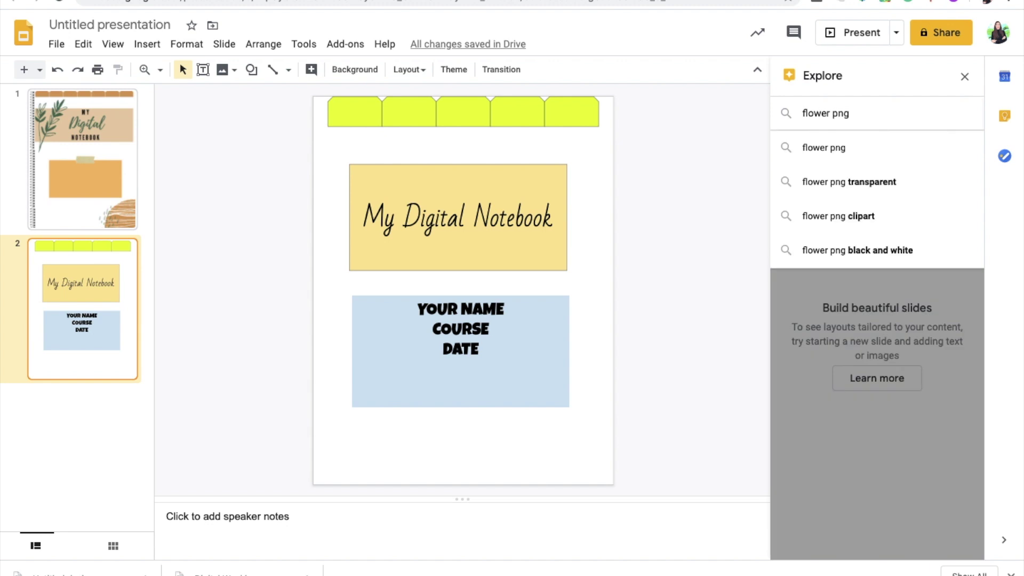
key("Return")
left_click(865, 151)
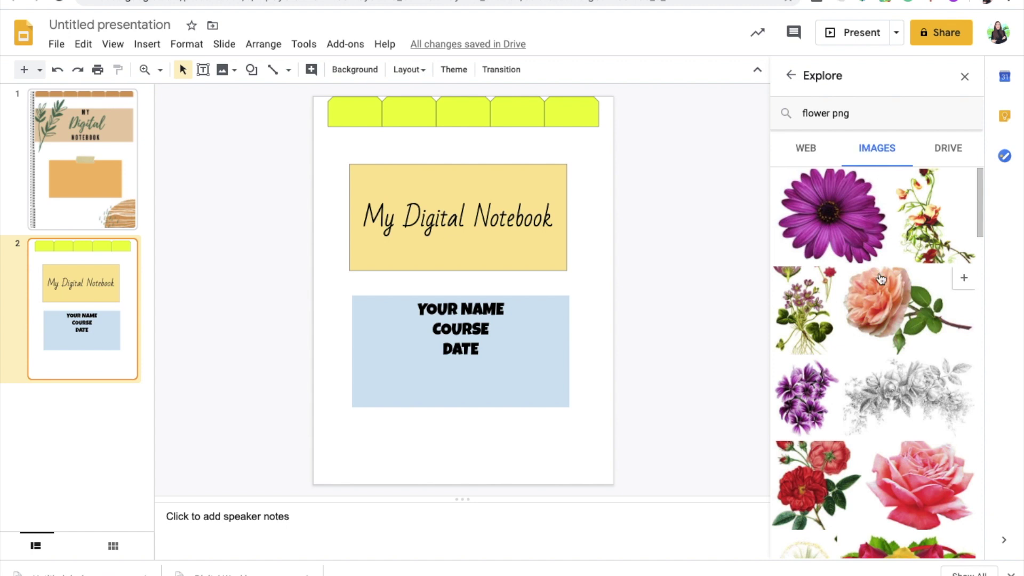
scroll(881, 280, "down", 10)
scroll(880, 279, "down", 15)
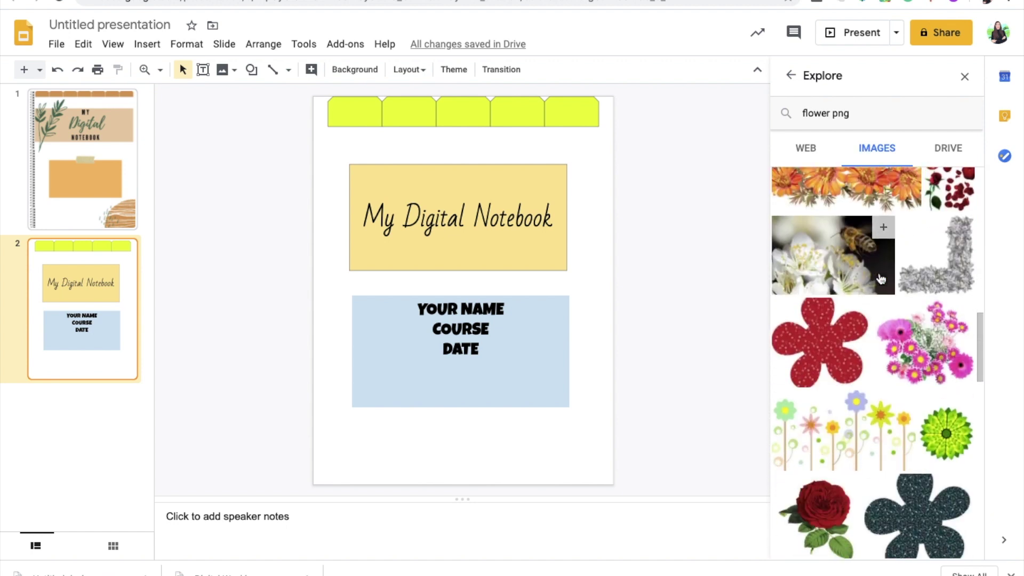
Search 'pencil png', place the orange pencil at the lower right and shrink it, deleting the grey one.
left_click(846, 114)
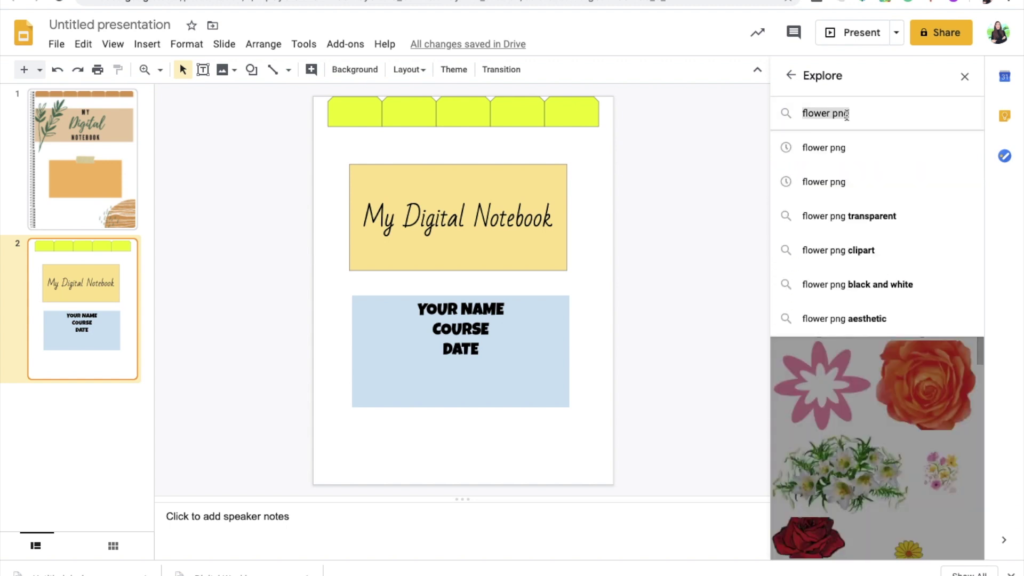
type("pencil png")
key("Return")
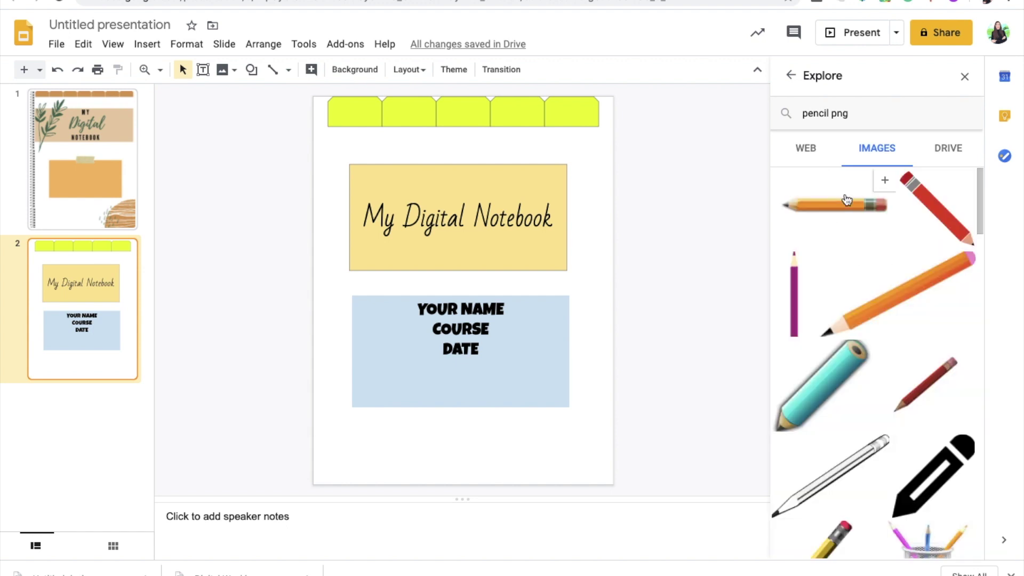
mouse_move(861, 287)
left_mouse_down()
mouse_move(698, 349)
mouse_move(475, 372)
mouse_move(478, 382)
left_mouse_up()
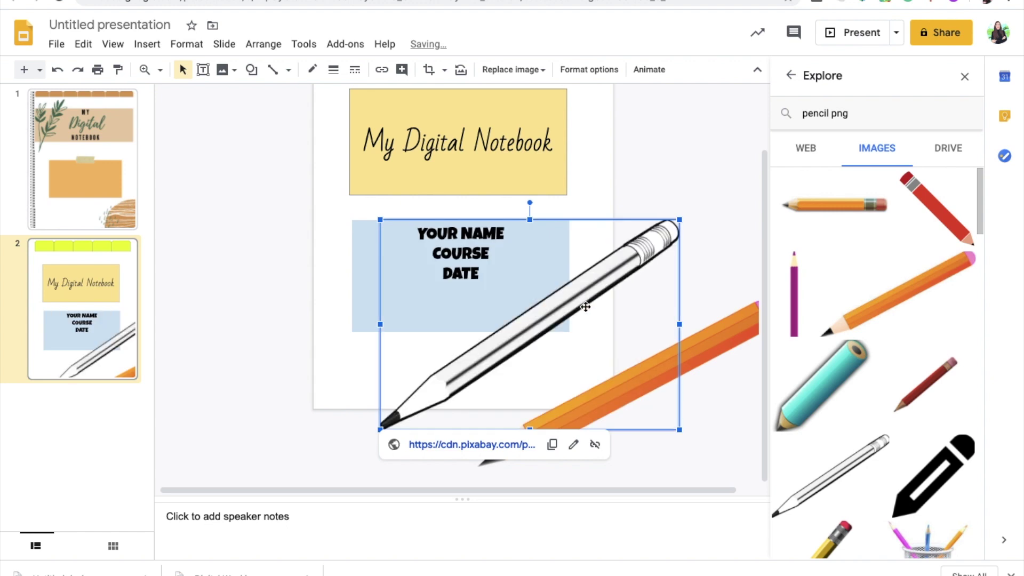
key("Delete")
left_click_drag(642, 381, 485, 321)
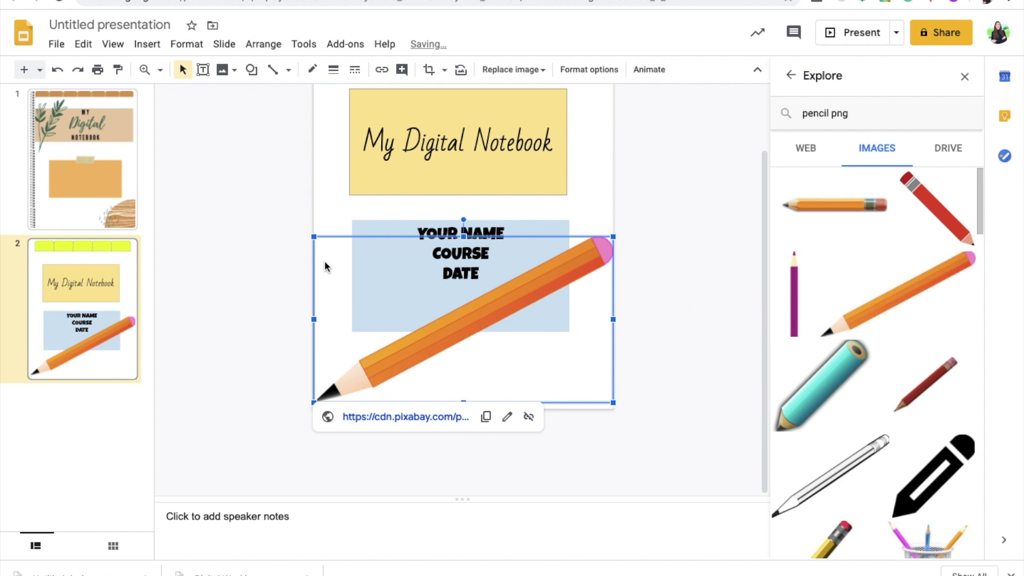
left_click_drag(314, 241, 349, 281)
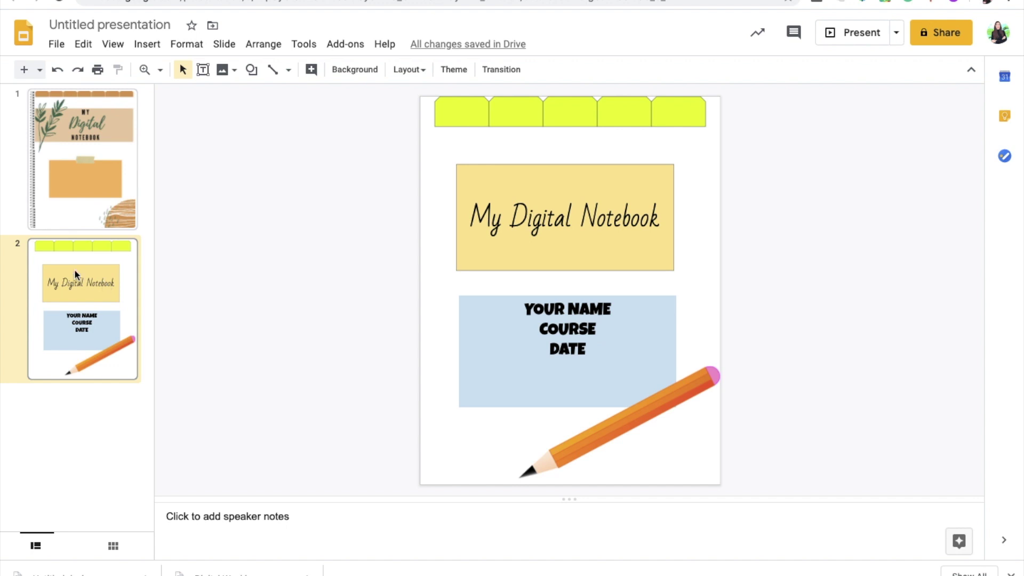
On the cover slide, add a text box over the orange note reading 'YOUR NAME COURSE DATE'.
left_click(59, 186)
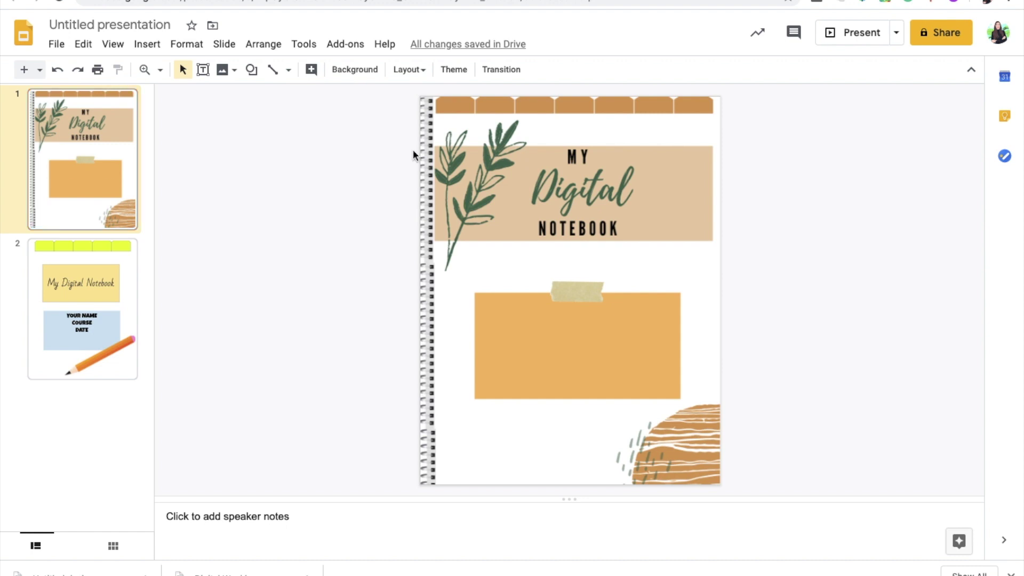
left_click(203, 69)
left_click(521, 331)
left_click_drag(521, 331, 673, 394)
type("YOUR NAME")
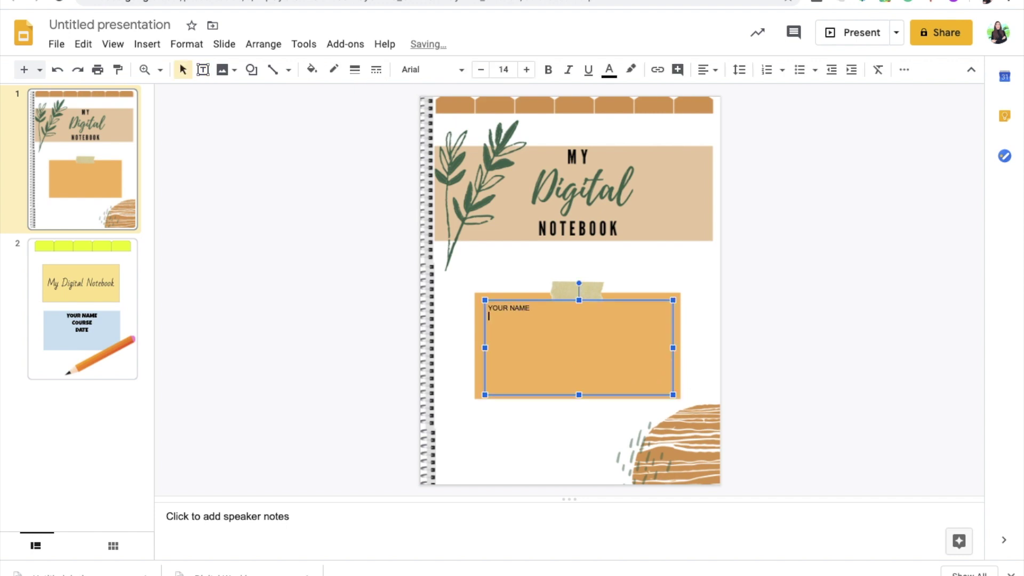
type(" COURSE  DATE")
key("ctrl+a")
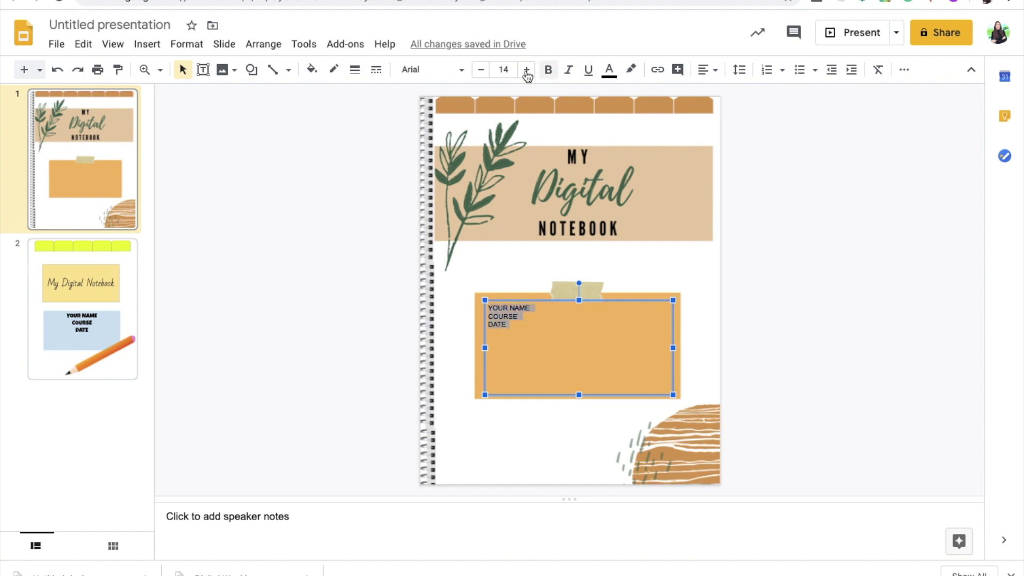
Enlarge the name text to size 31, centre it, and nudge it lower in the note.
left_click(526, 70)
left_click(526, 70)
left_click(527, 70)
left_click(526, 69)
left_click(526, 69)
left_click(526, 70)
left_click(708, 70)
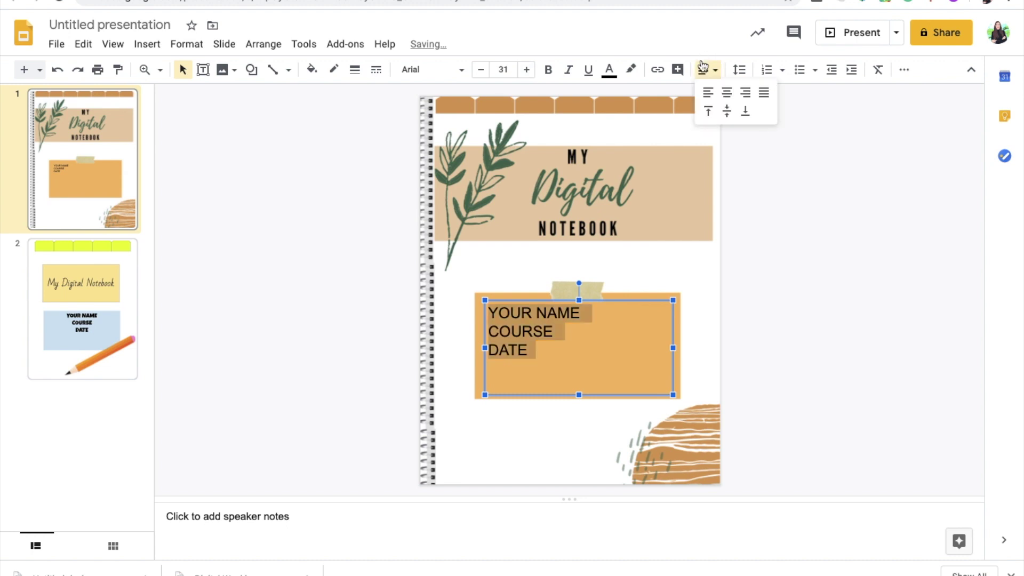
left_click(726, 92)
left_click(814, 229)
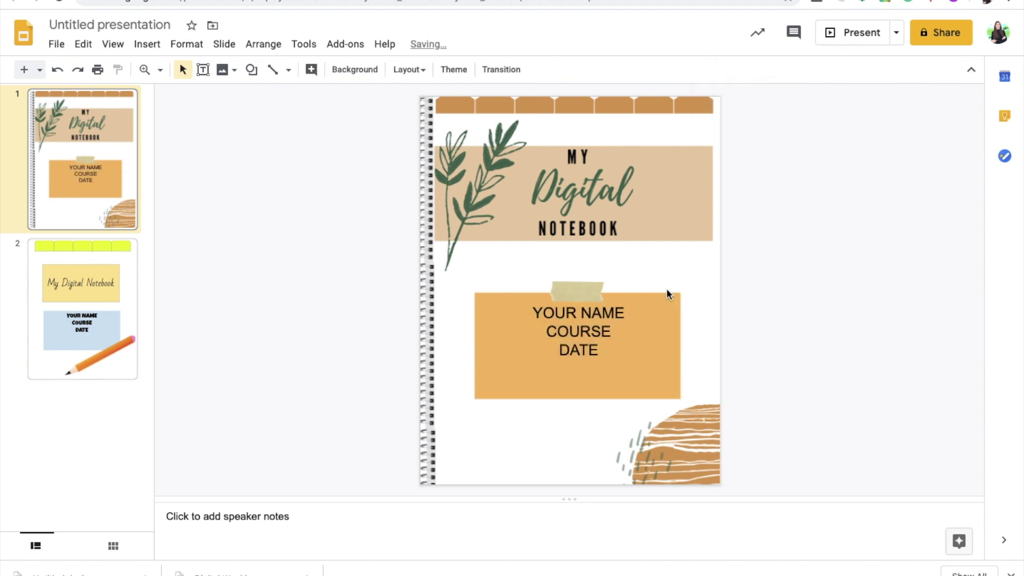
left_click(588, 325)
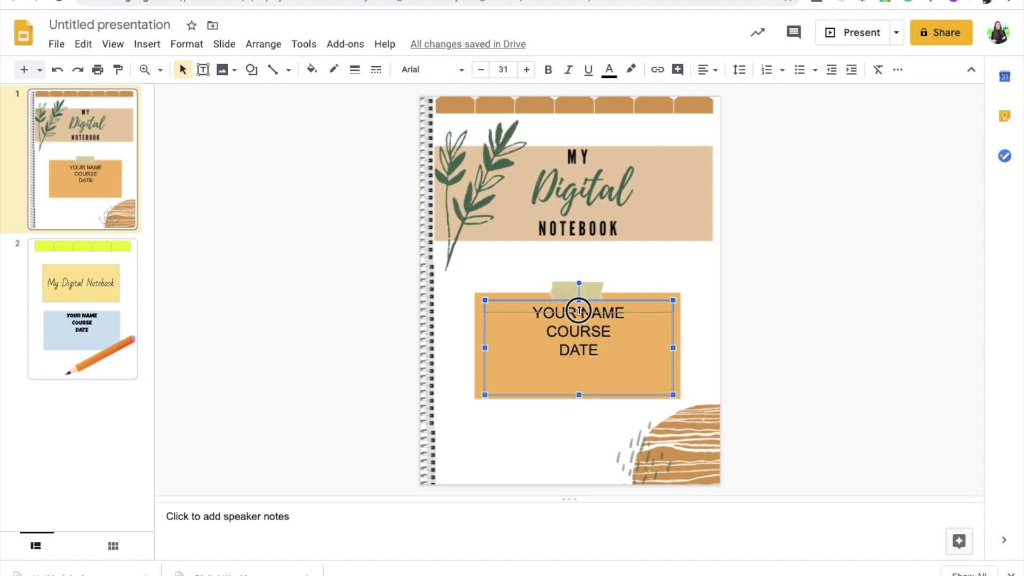
left_click_drag(579, 309, 579, 310)
left_click(801, 313)
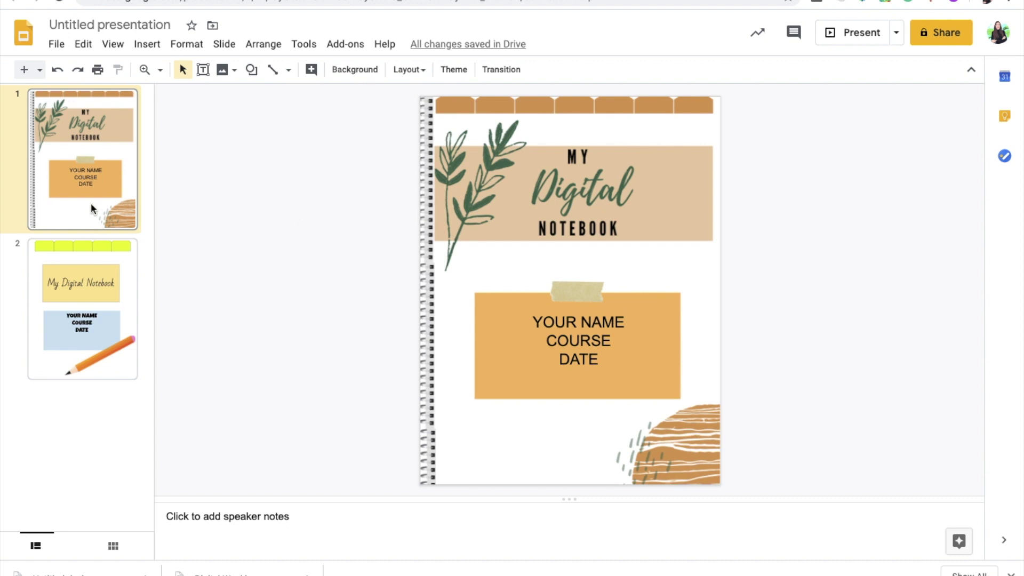
Insert four blank slides after slide 2, then select slide 3's title placeholder.
key("Down")
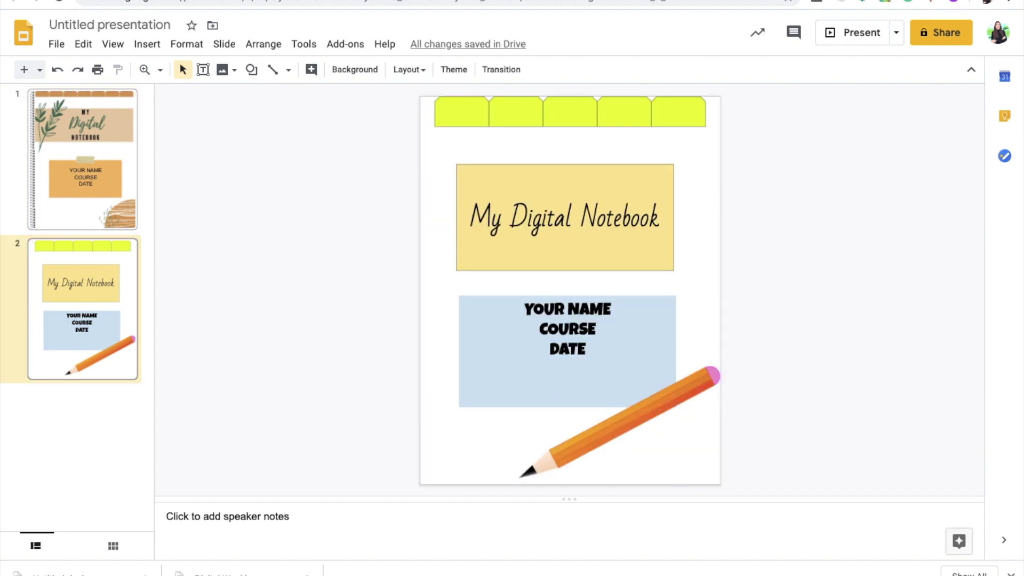
key("Up")
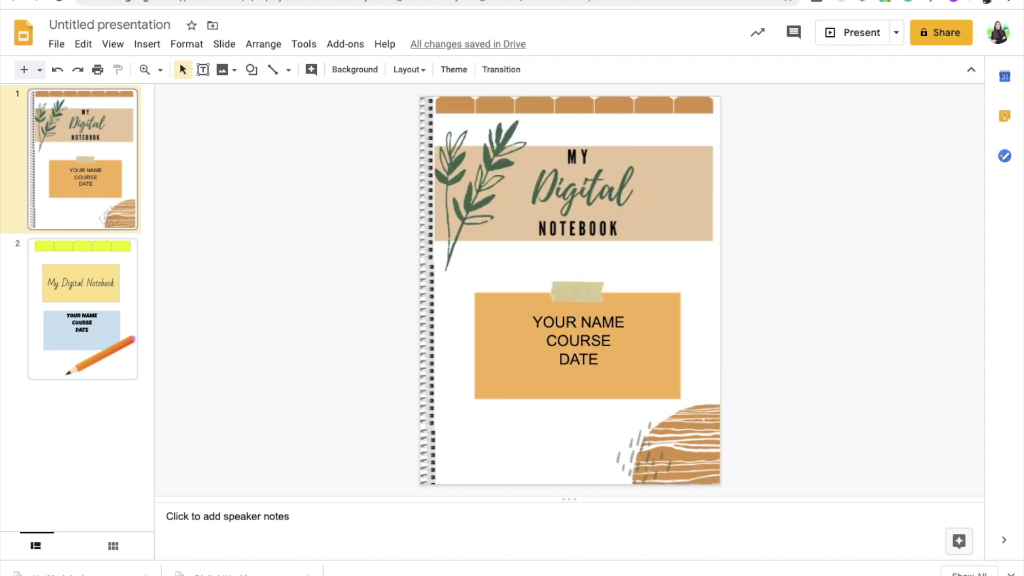
key("Down")
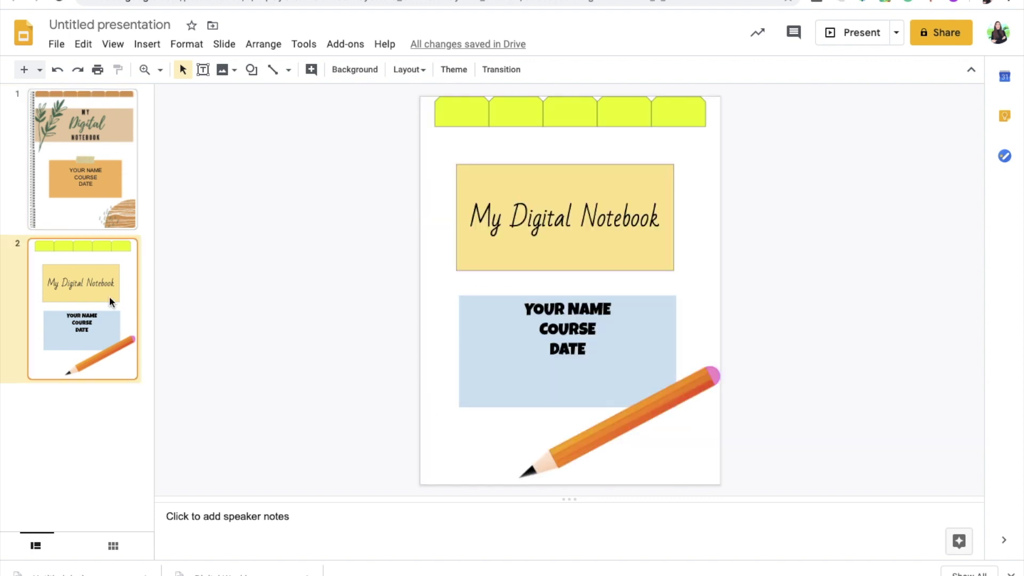
left_click(24, 70)
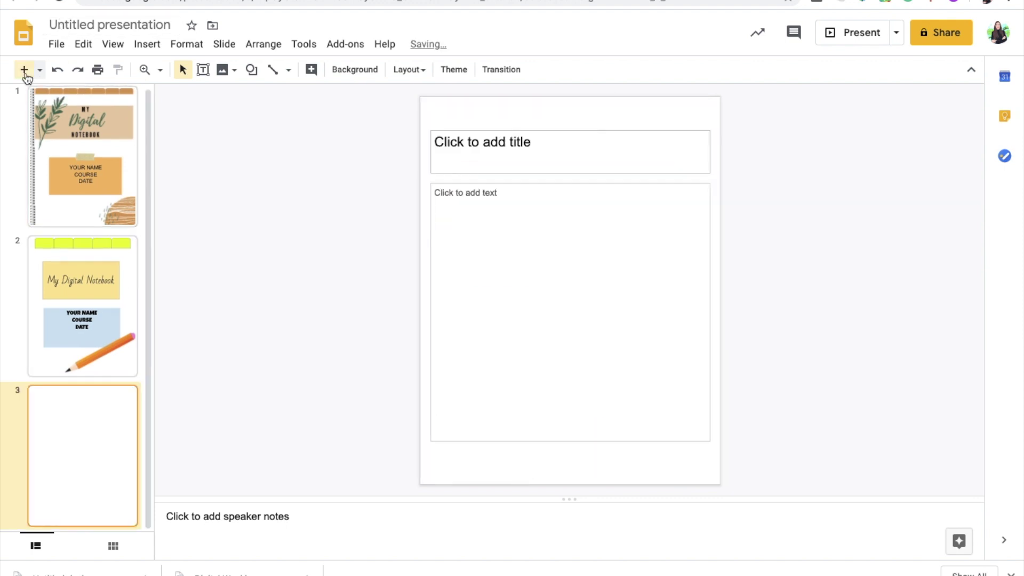
left_click(24, 70)
left_click(24, 70)
left_click(24, 70)
scroll(82, 226, "up", 2)
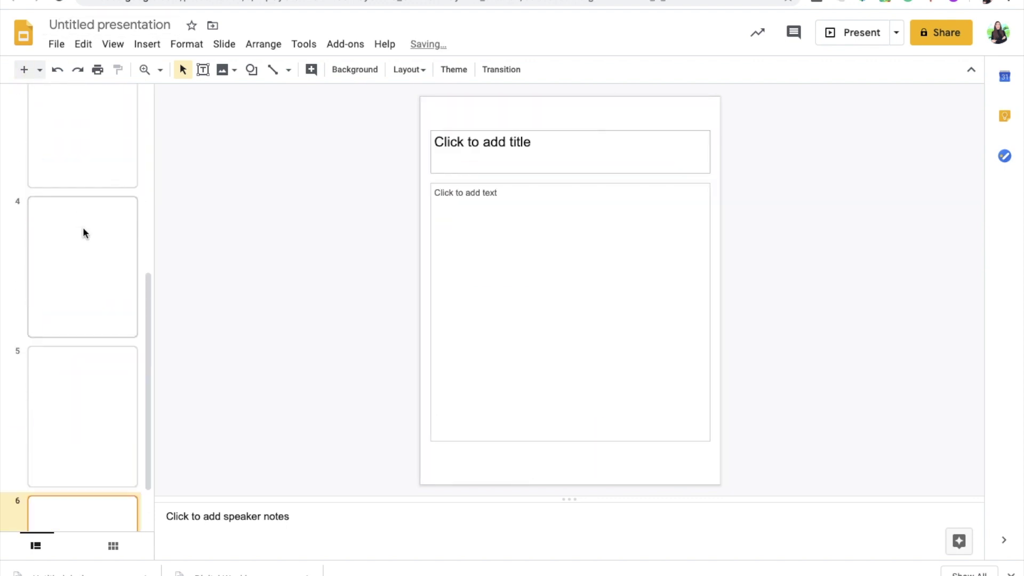
scroll(74, 269, "up", 4)
left_click(94, 292)
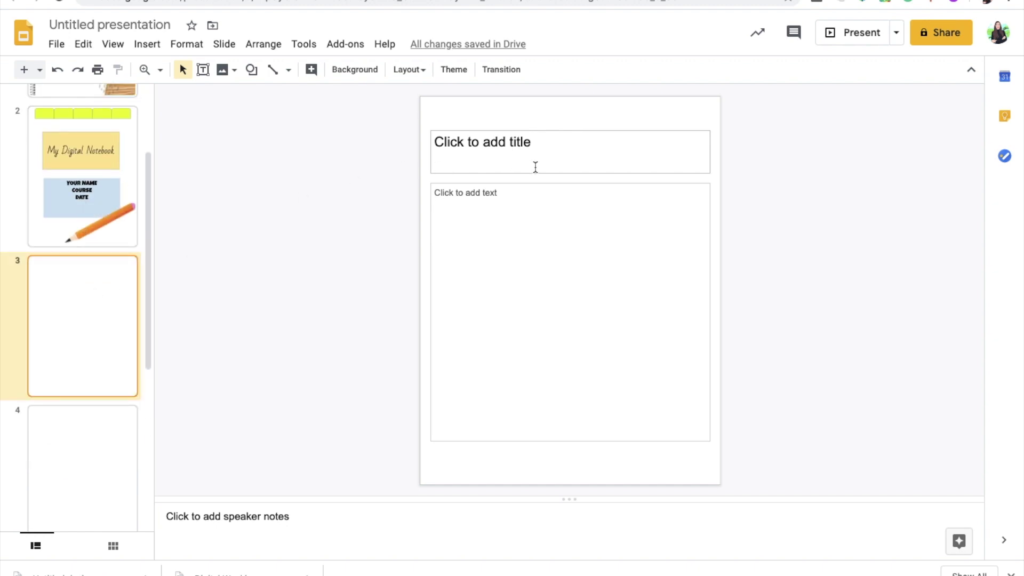
left_click(511, 162)
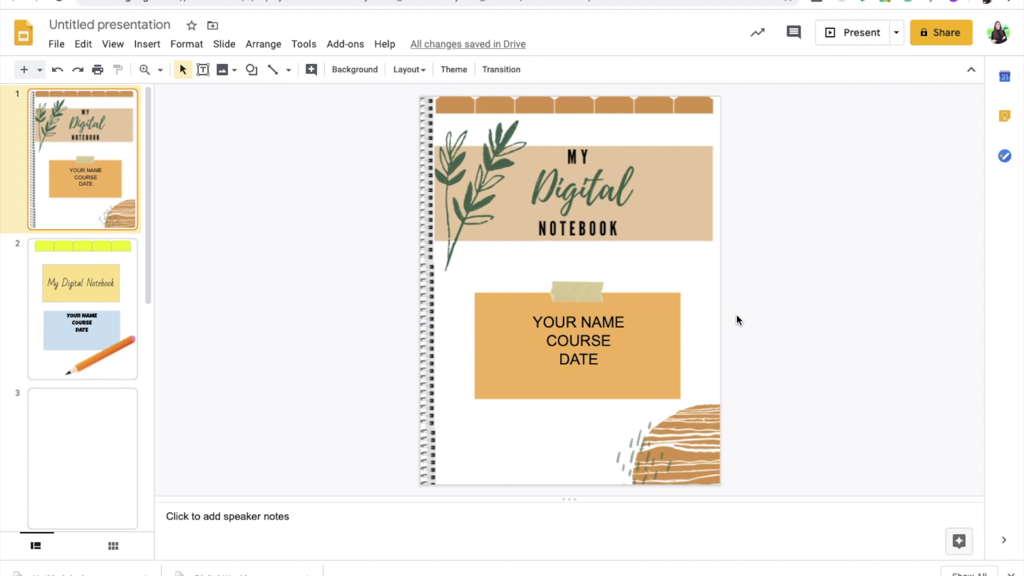
Add a text box on the first tab labelled 'Bell Work'.
scroll(361, 119, "up", 5)
scroll(361, 119, "up", 3)
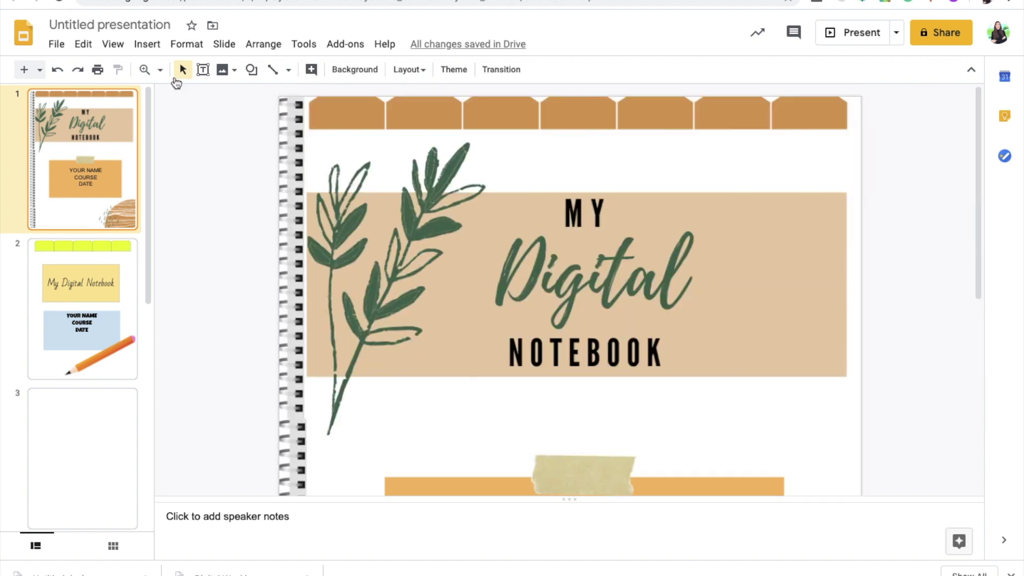
left_click(203, 71)
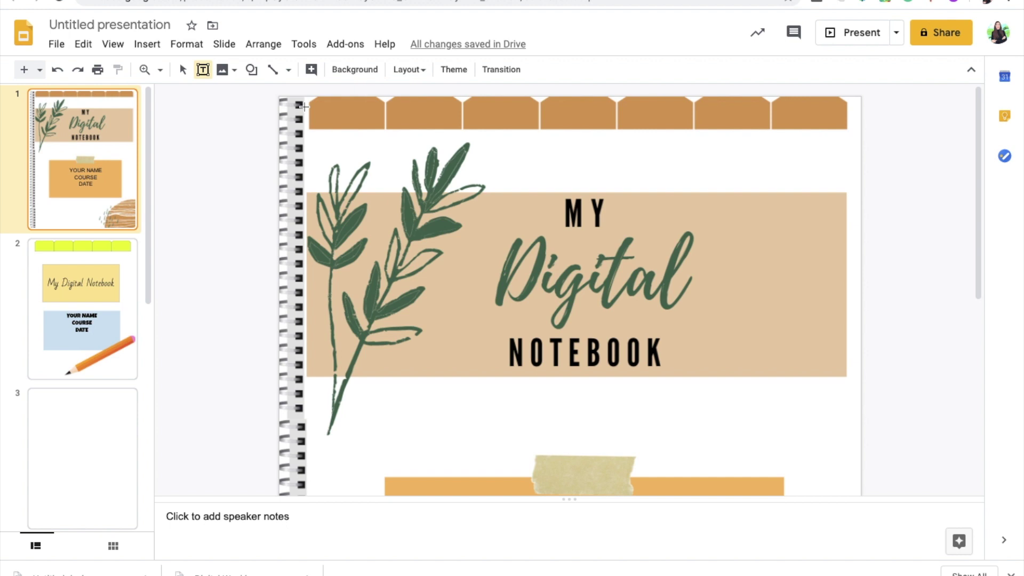
left_click_drag(312, 98, 383, 128)
type("bELL")
key("BackSpace")
key("BackSpace")
key("BackSpace")
key("BackSpace")
key("BackSpace")
type("Bell")
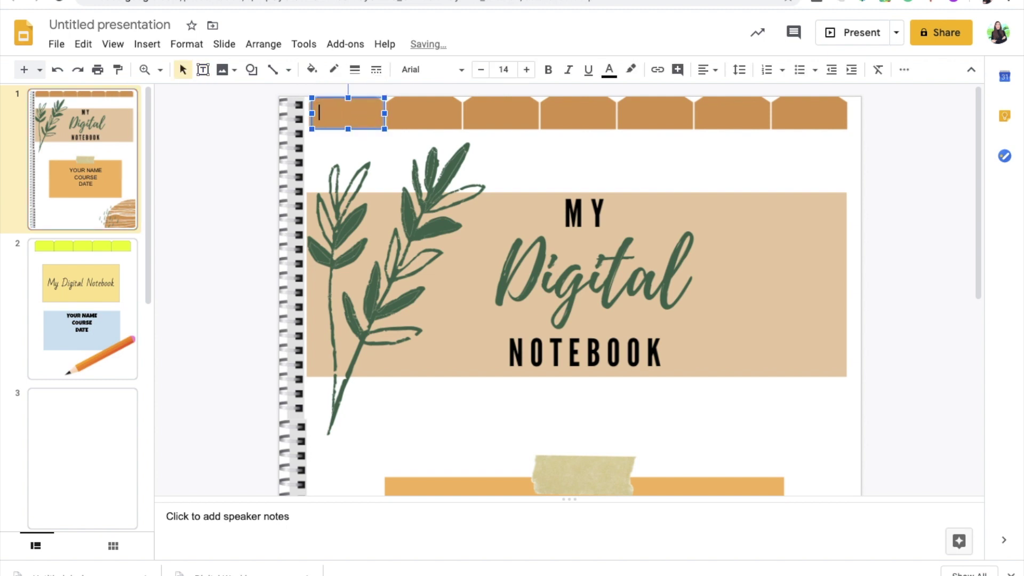
type(" Work")
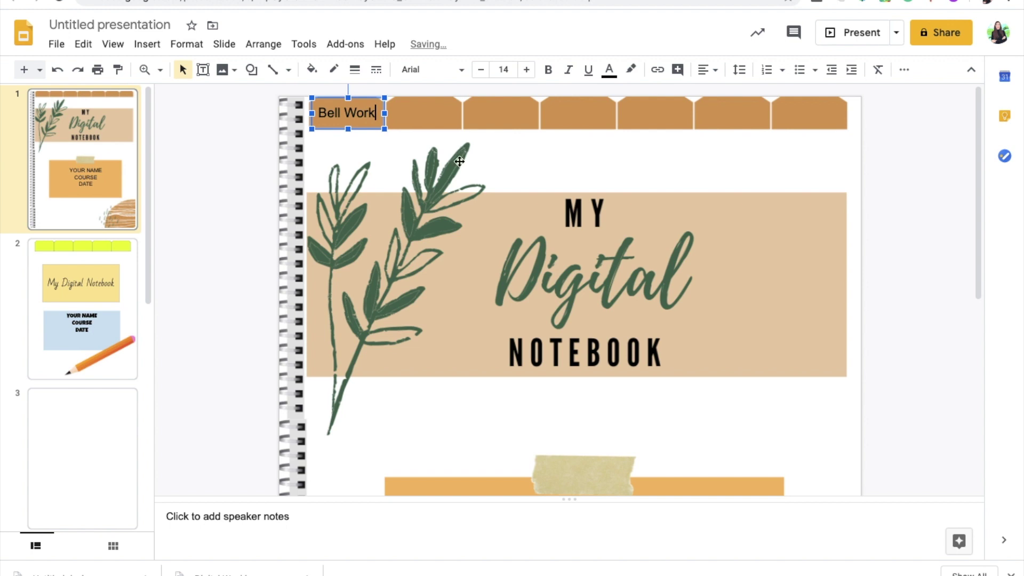
left_click(391, 119)
Add a text box over the next tabs labelled KWL and CER.
left_click(203, 69)
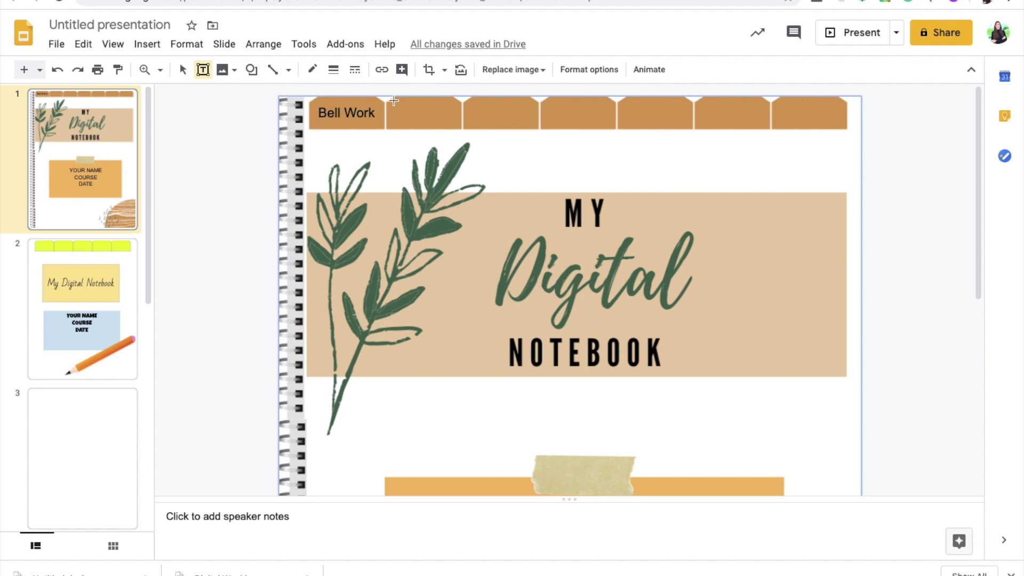
mouse_move(391, 101)
left_mouse_down()
mouse_move(459, 119)
mouse_move(457, 128)
mouse_move(535, 125)
left_mouse_up()
type("kWL")
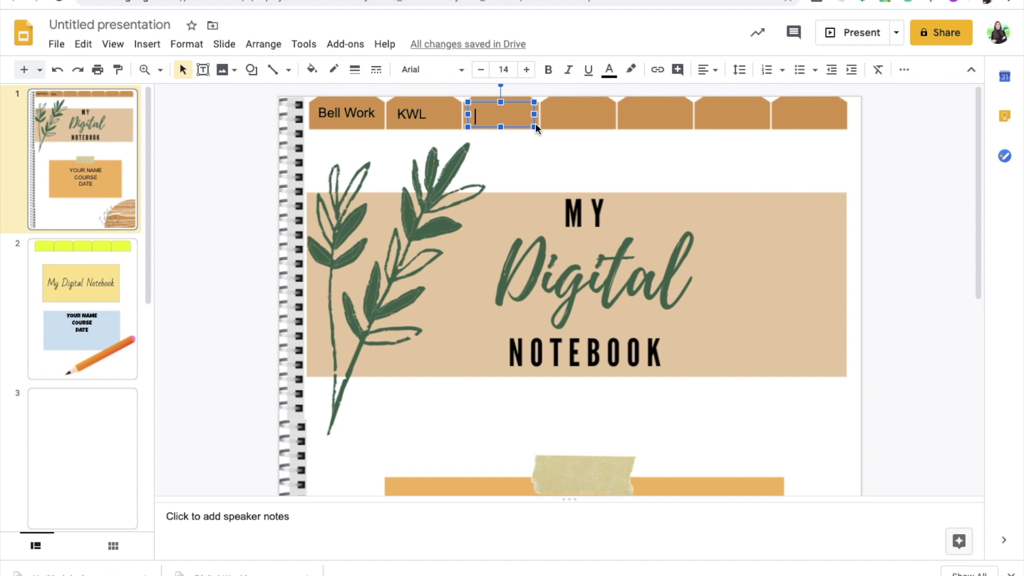
type("CER")
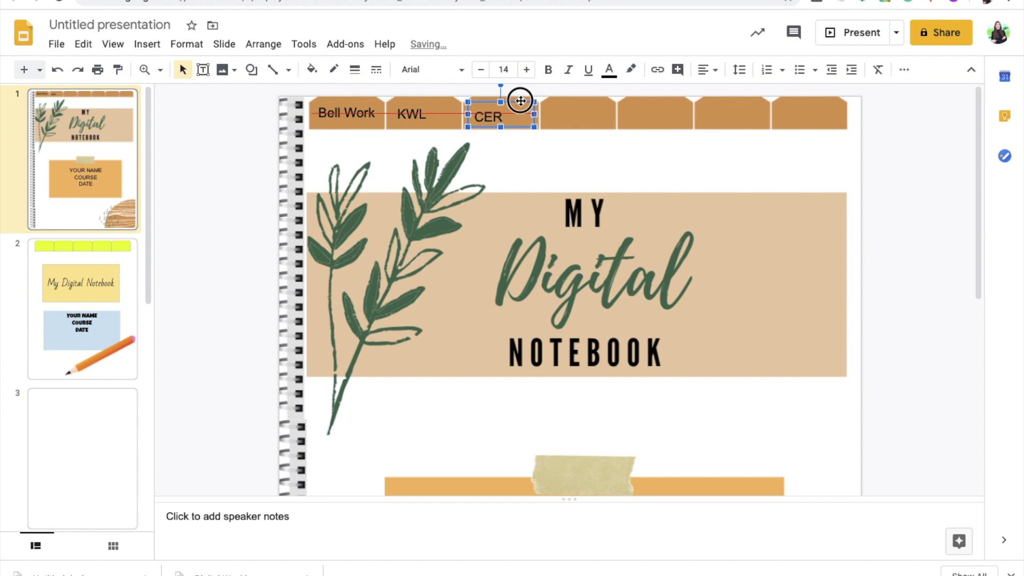
left_click(552, 165)
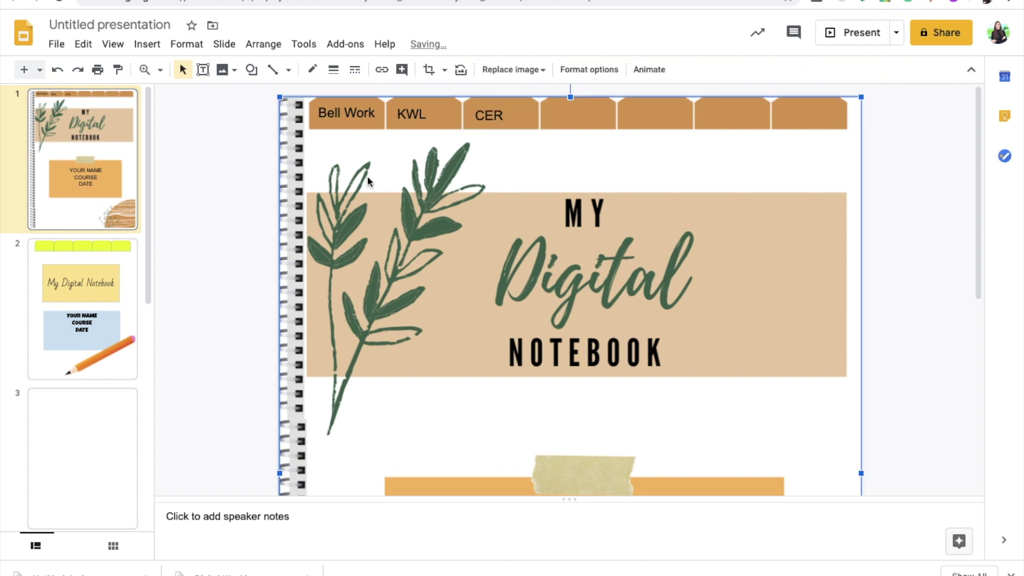
On slide 3, delete the title placeholder and then the body text placeholder.
scroll(98, 392, "down", 1)
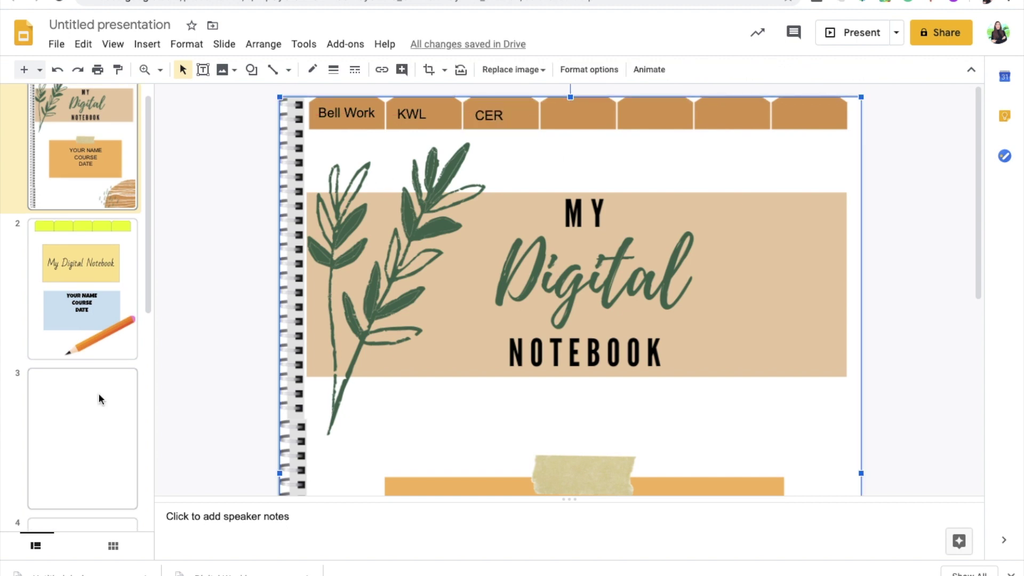
left_click(98, 392)
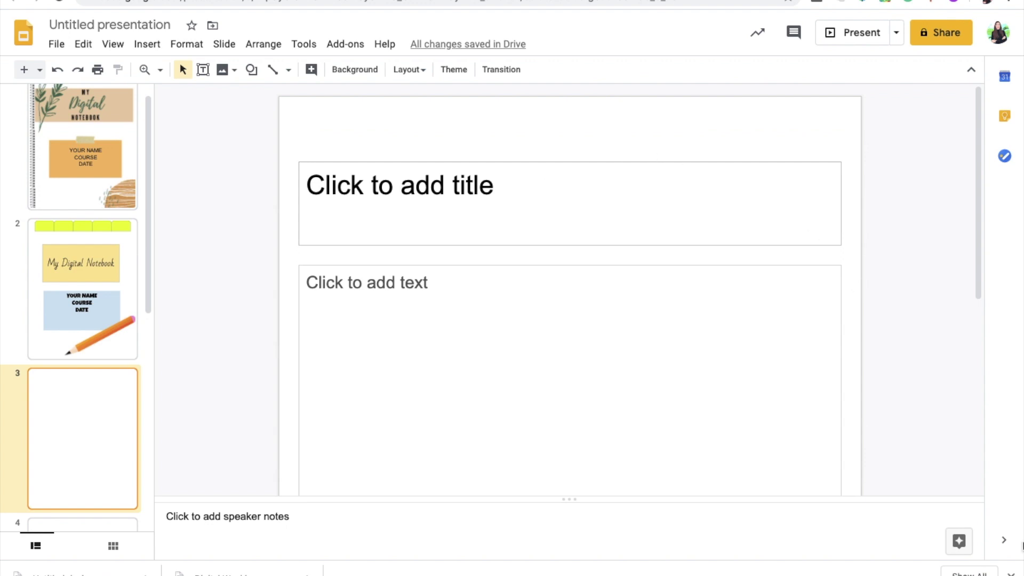
left_click(481, 161)
key("BackSpace")
left_click(495, 264)
scroll(495, 263, "down", 3)
key("Escape")
key("BackSpace")
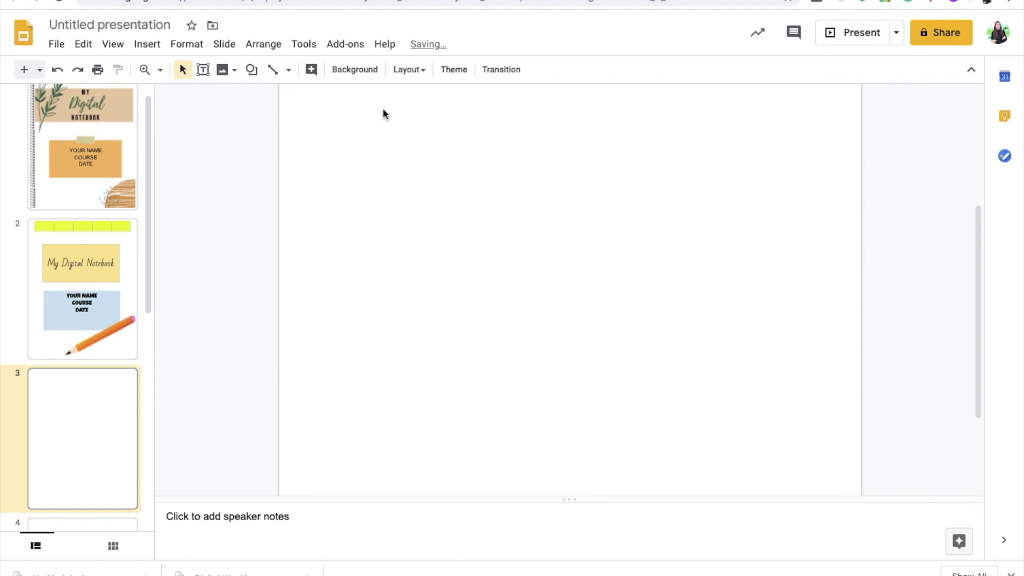
Set the zoom to 50%, glance at the cover slide, then return to blank slide 3.
left_click(145, 71)
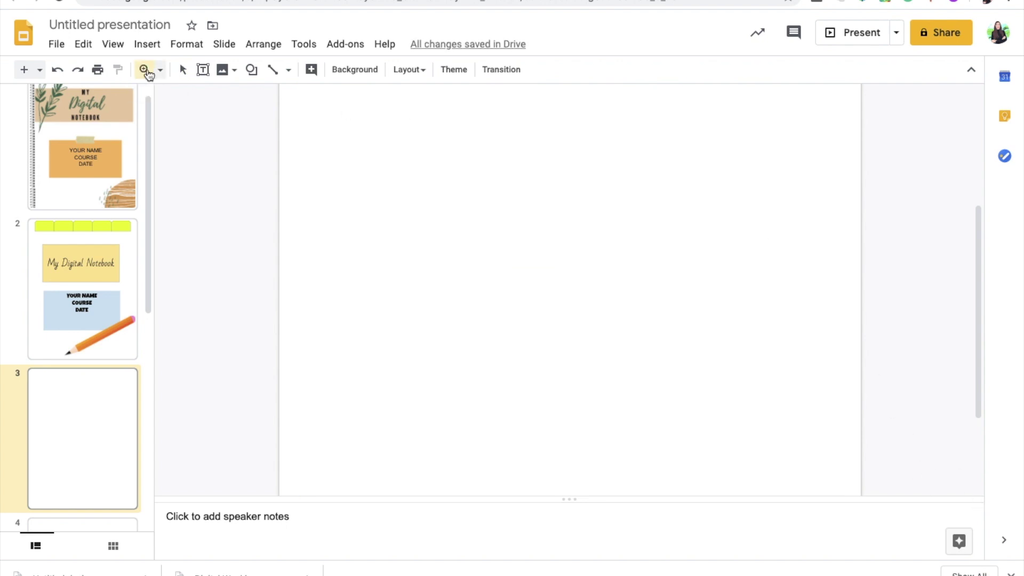
left_click(160, 69)
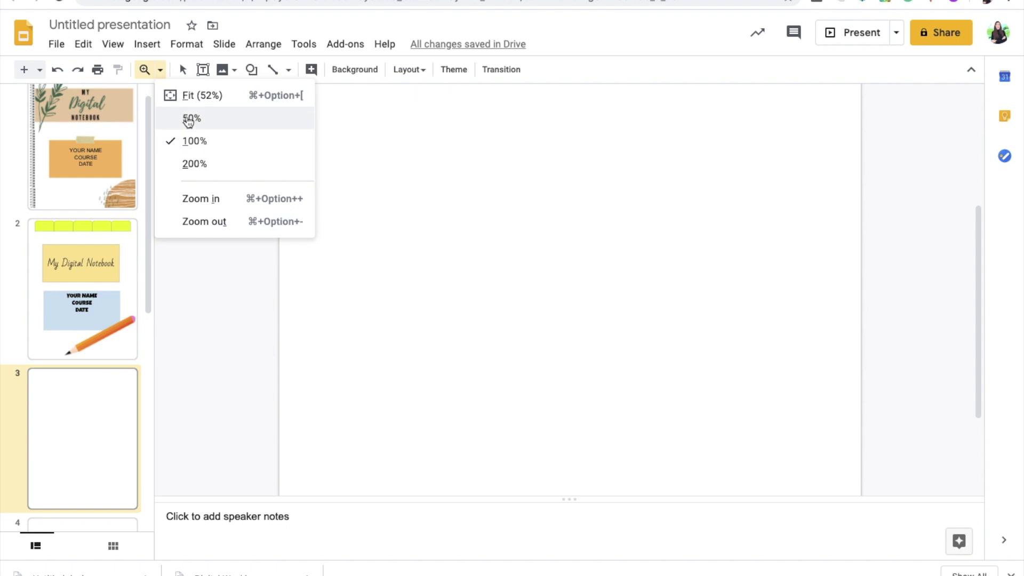
left_click(188, 118)
left_click(101, 123)
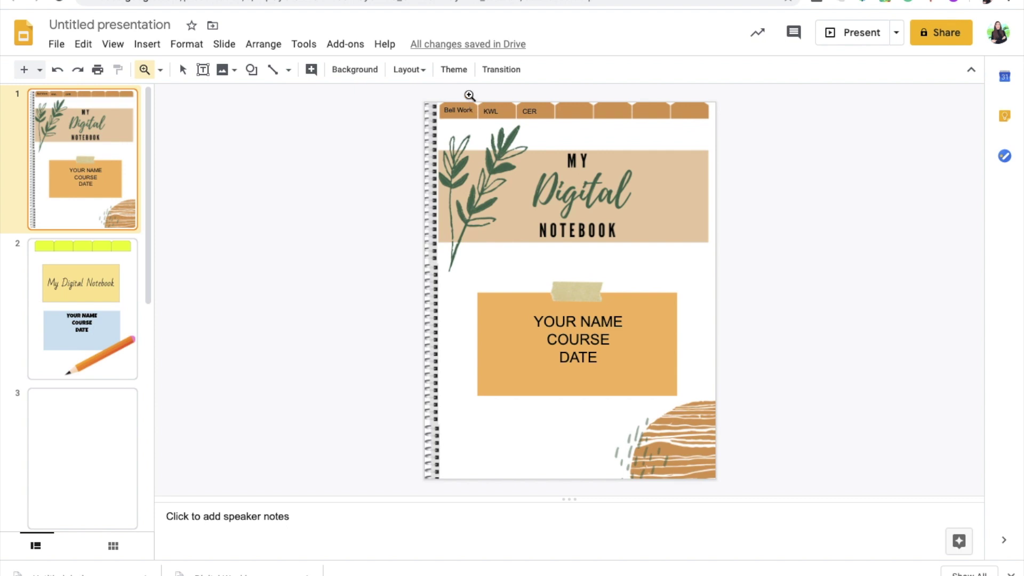
left_click(41, 436)
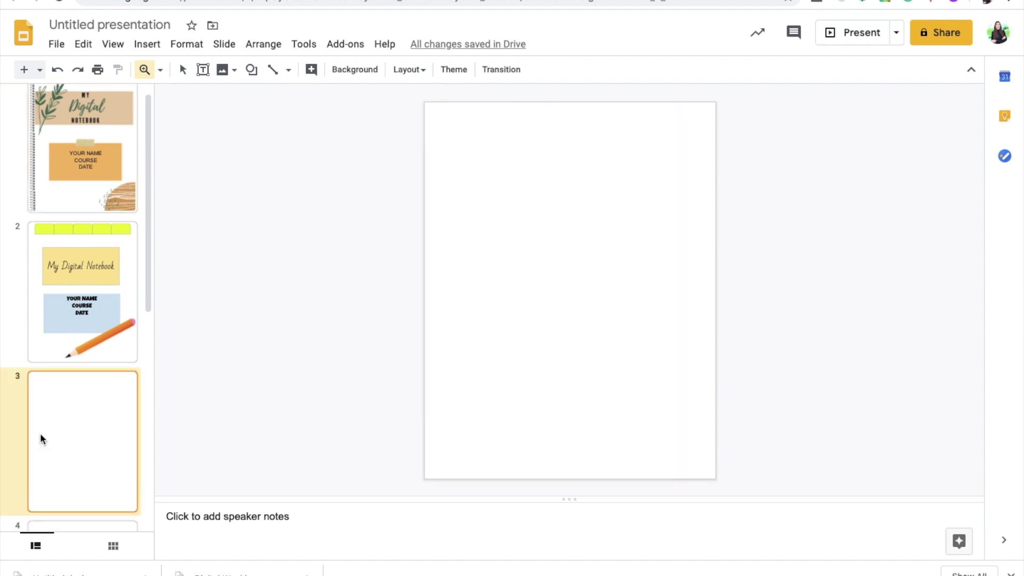
Draw a rectangle across the middle of slide 3 and fill it lime yellow.
left_click(250, 69)
mouse_move(299, 94)
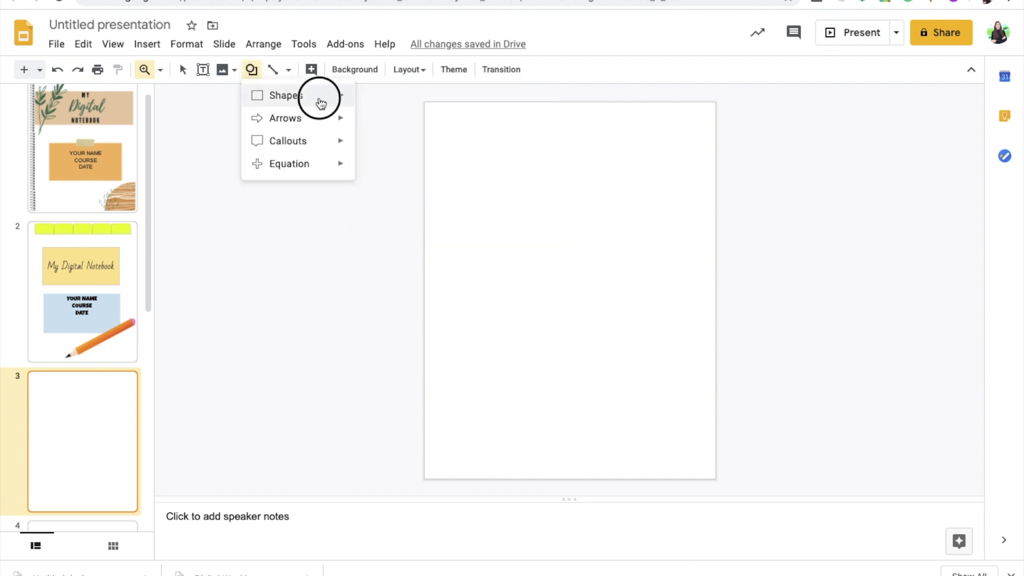
left_click(366, 98)
left_click_drag(425, 181, 712, 398)
left_click(311, 70)
left_click(454, 290)
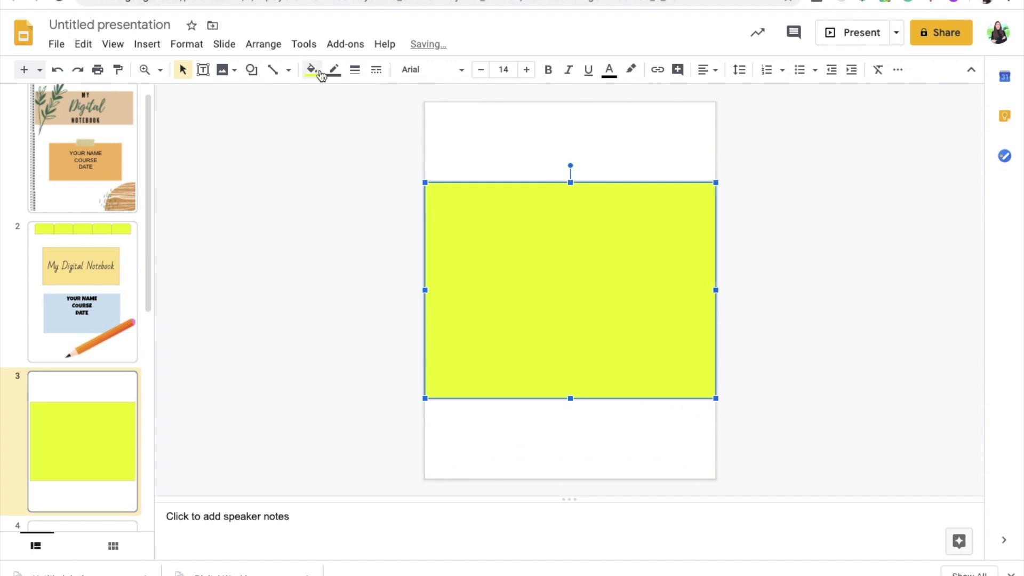
Add an orange-filled text box over the lime rectangle.
left_click(203, 70)
left_click_drag(425, 202, 715, 363)
left_click(311, 69)
left_click(381, 292)
left_click(316, 205)
left_click(202, 69)
left_click_drag(518, 255, 752, 282)
key("Escape")
Type 'BELL WORK' in the orange box and set it to size 50.
left_click(528, 231)
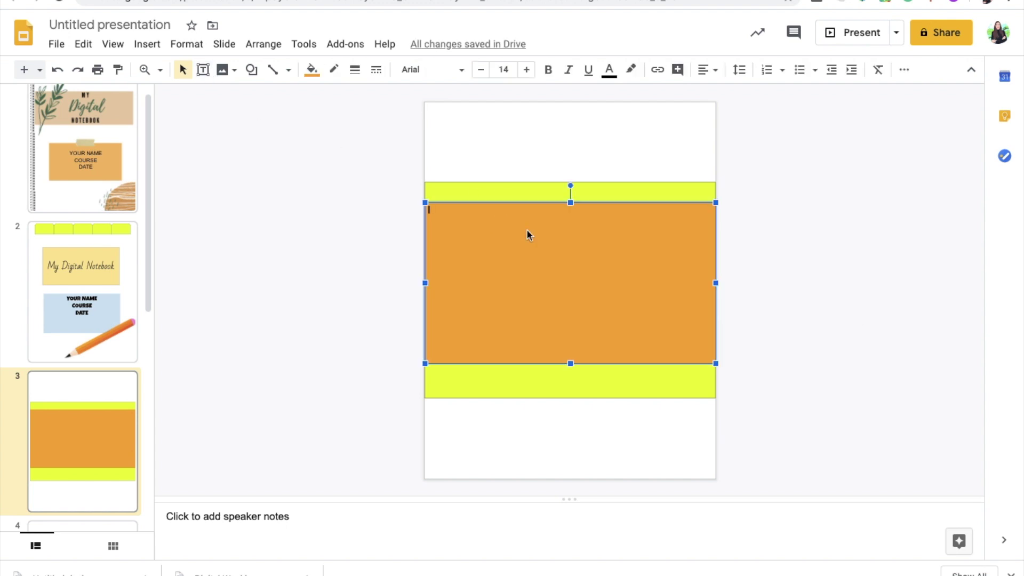
type("bel")
key("BackSpace")
key("BackSpace")
key("BackSpace")
type("BELL WORK")
key("ctrl+a")
left_click(503, 69)
type("50")
key("Return")
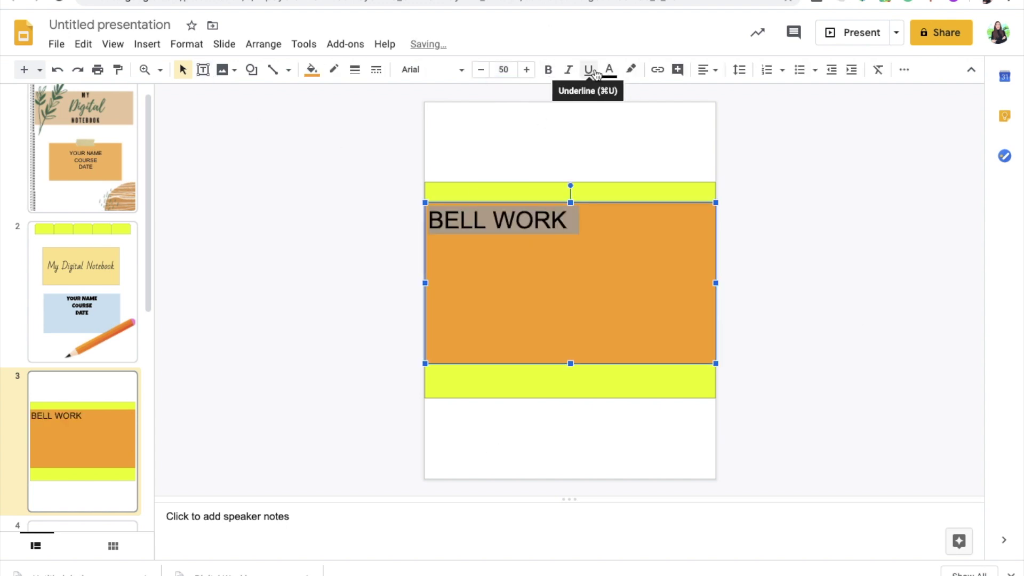
Set the heading to Luckiest Guy, centred horizontally and vertically, and enlarge it further.
left_click(431, 69)
left_click(468, 154)
left_click(708, 69)
left_click(726, 93)
left_click(708, 70)
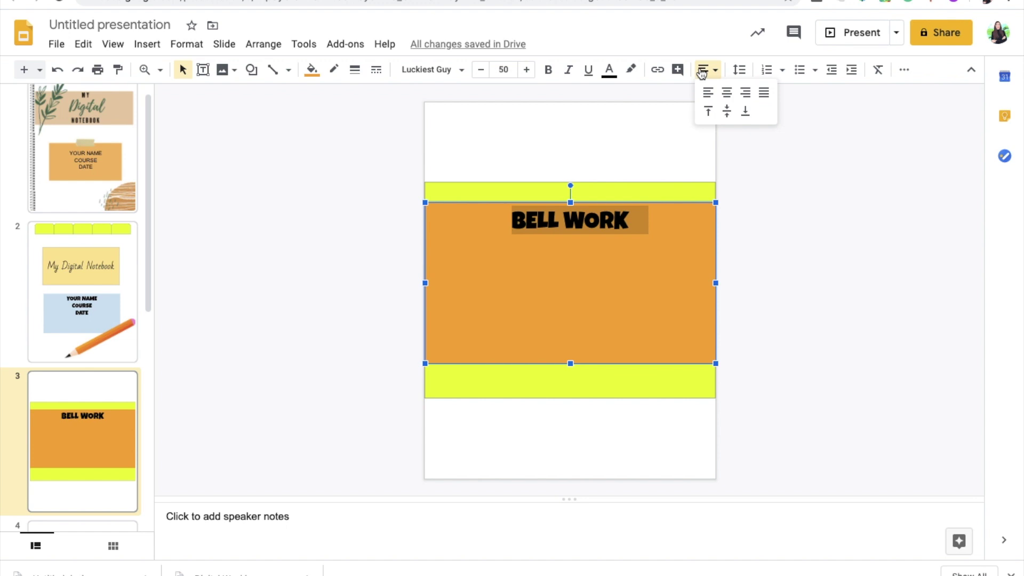
left_click(726, 111)
left_click(526, 70)
left_click(527, 70)
left_click(503, 69)
left_click(334, 164)
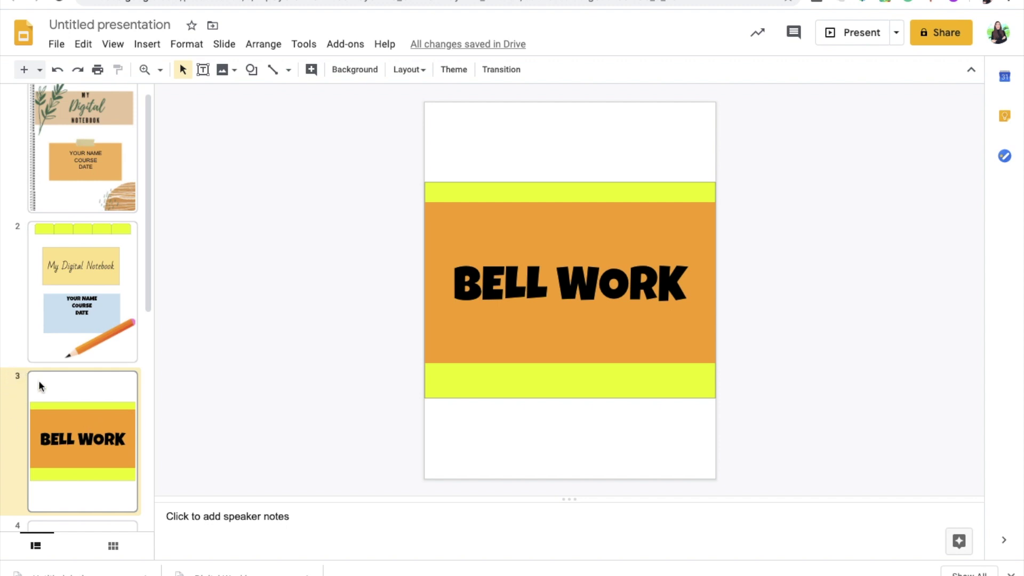
Select the Bell Work tab on the cover slide and zoom the view to 100%.
scroll(81, 424, "up", 1)
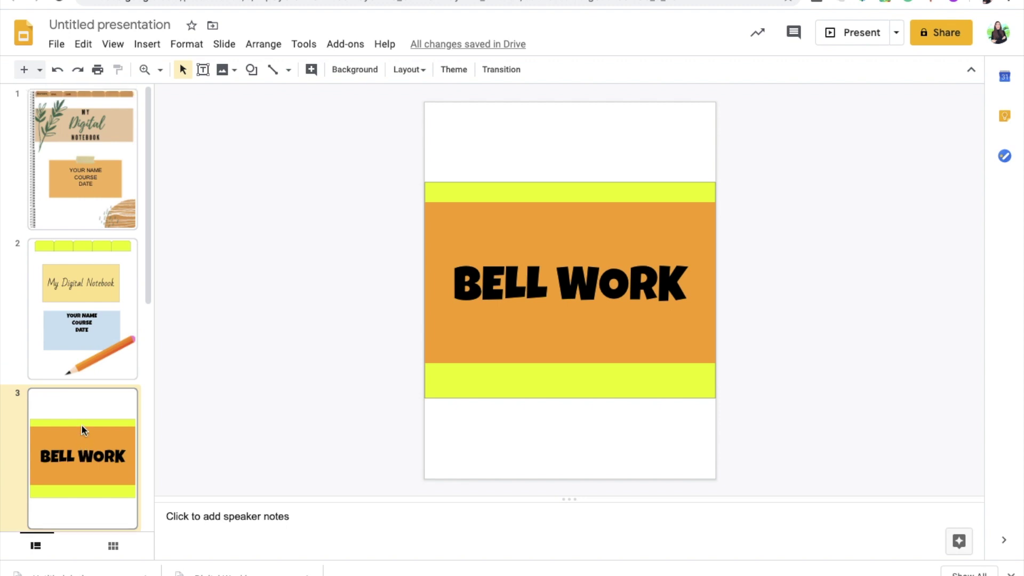
left_click(90, 213)
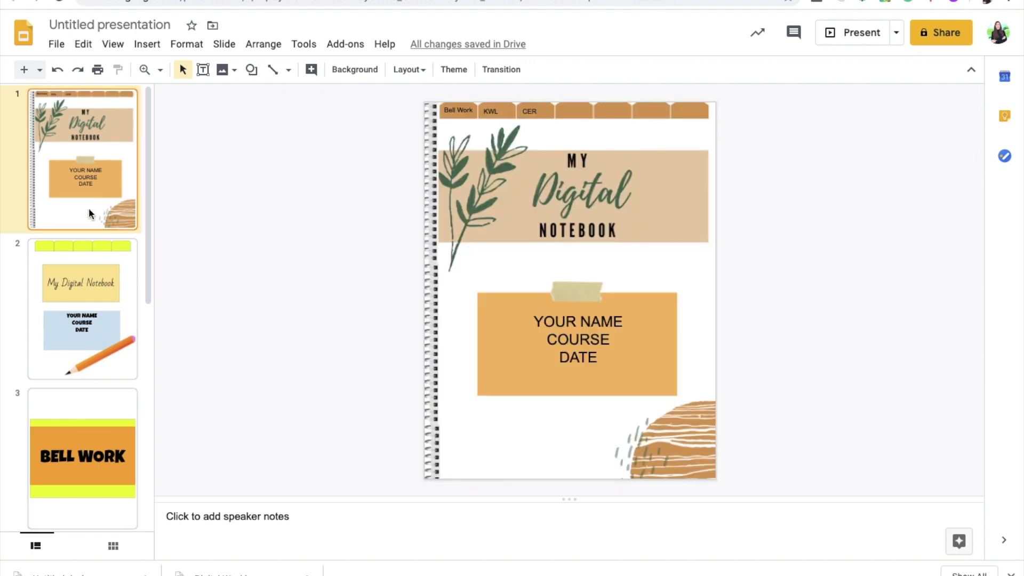
left_click(463, 109)
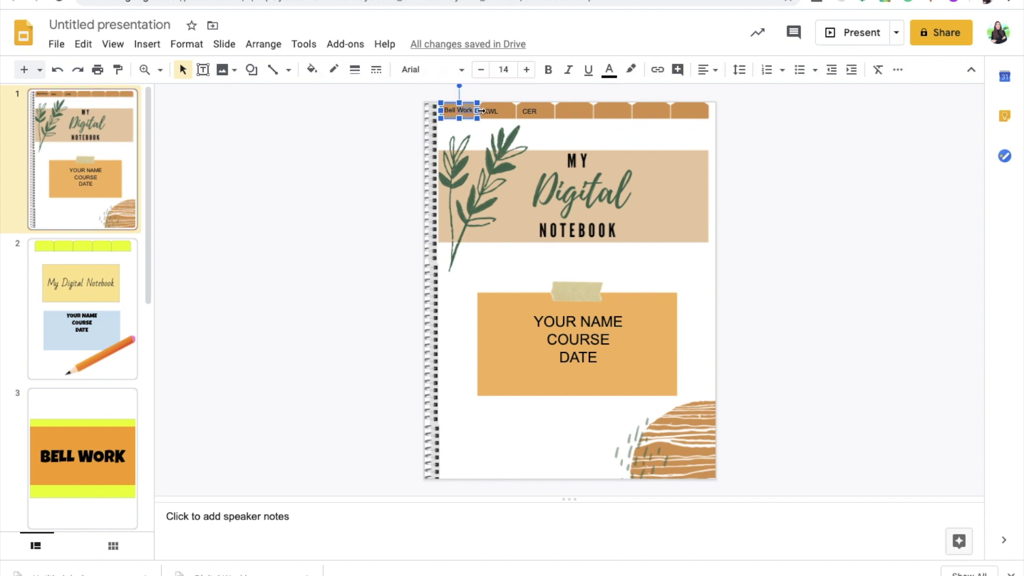
left_click(155, 72)
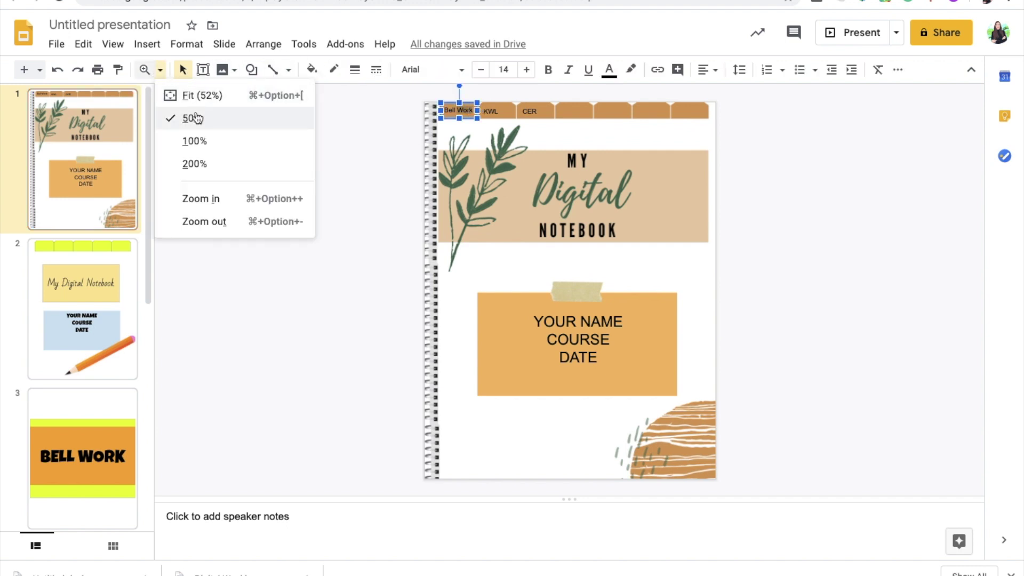
left_click(192, 140)
Link the Bell Work tab to Slide 3 from Slides in this presentation.
left_click(373, 113)
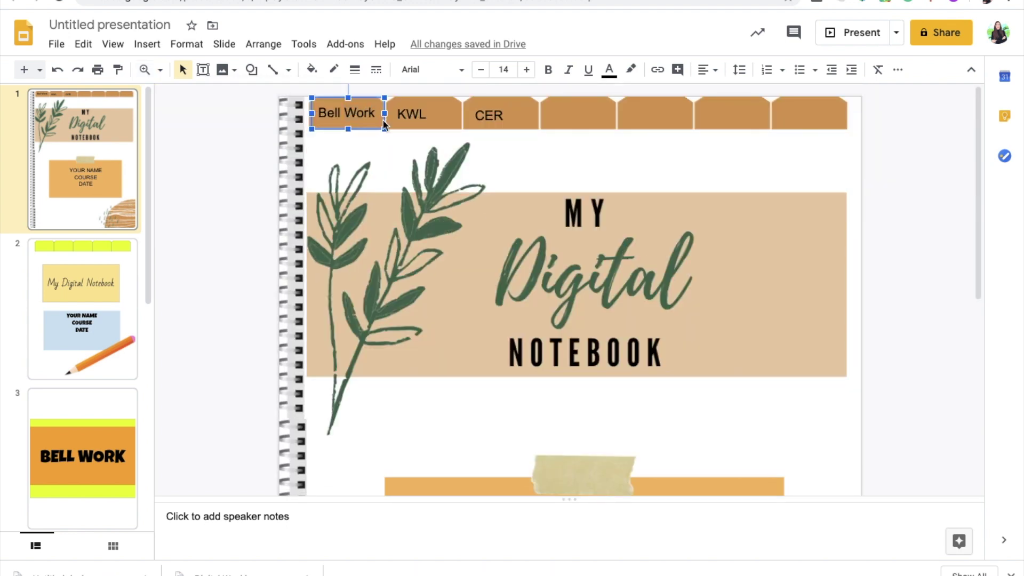
left_click(151, 47)
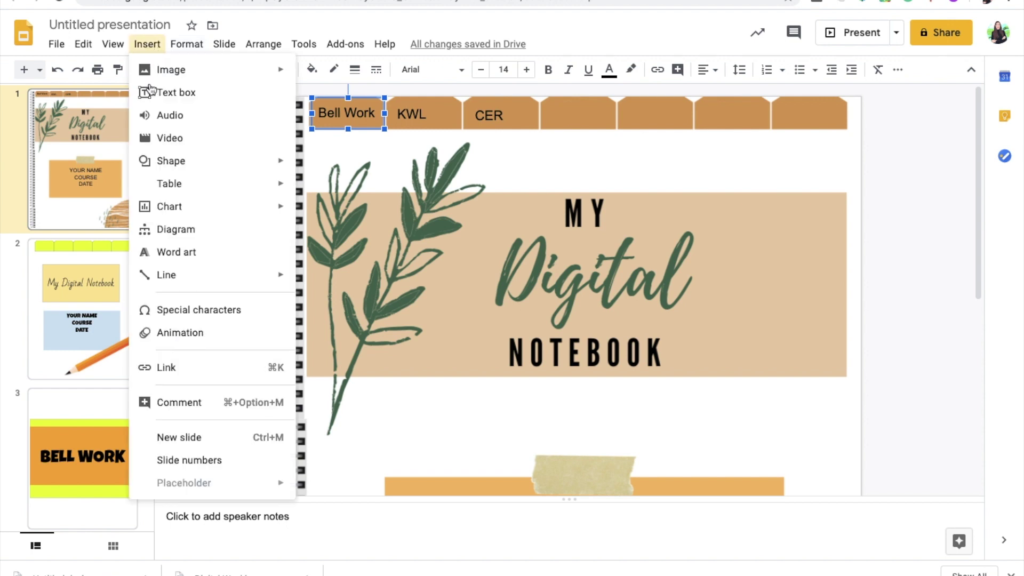
left_click(185, 366)
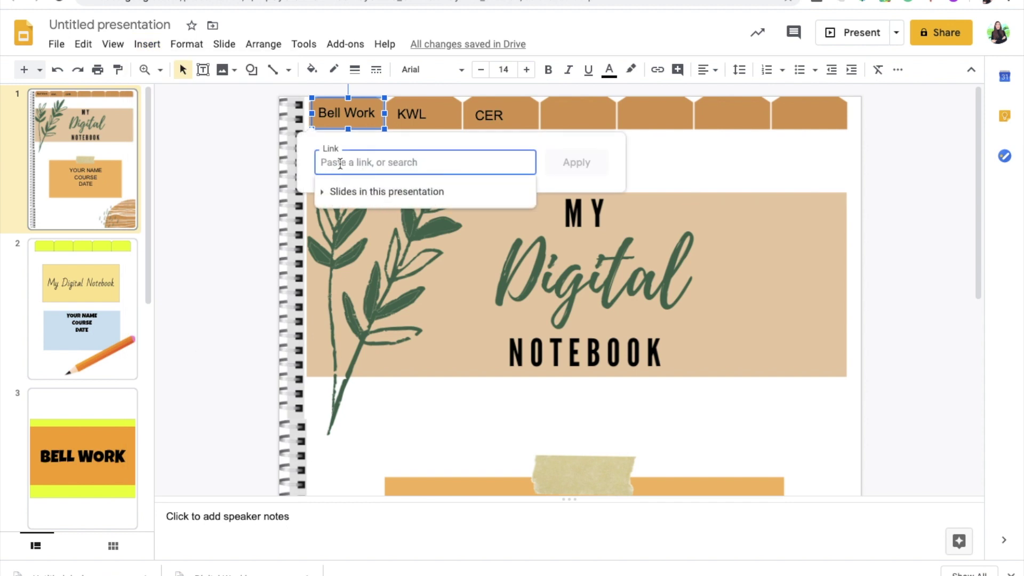
left_click(377, 195)
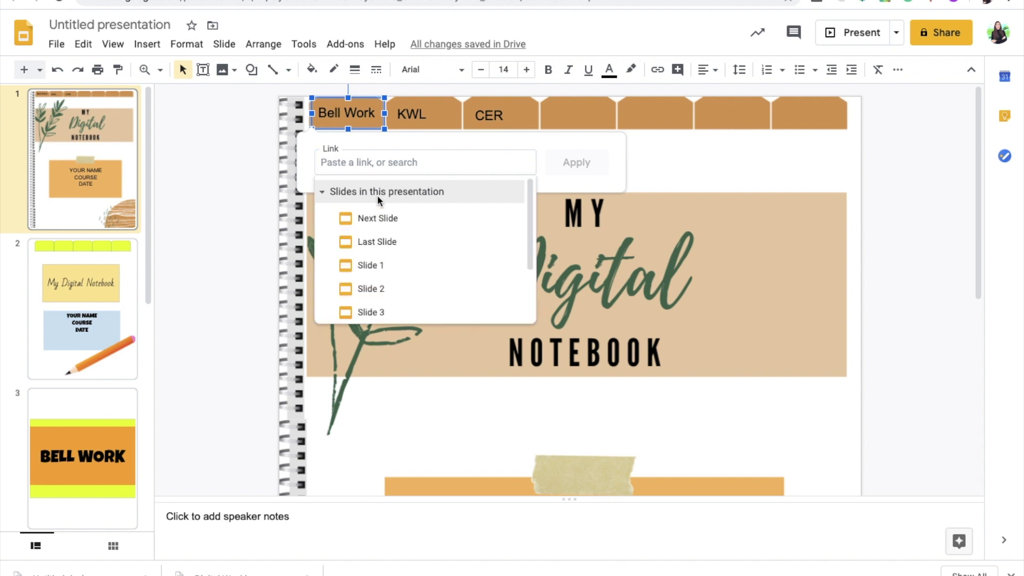
left_click(392, 311)
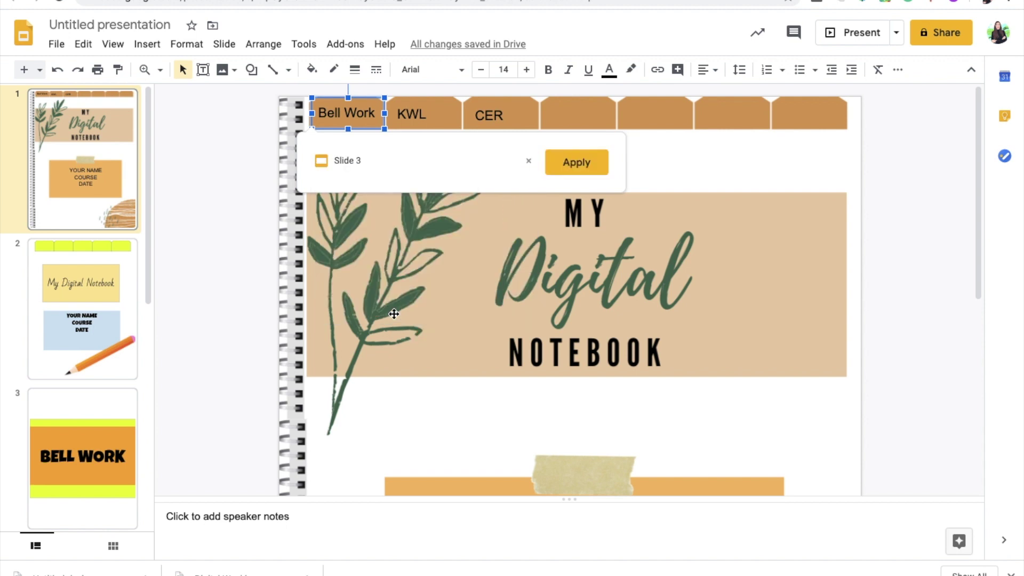
left_click(584, 160)
left_click(181, 314)
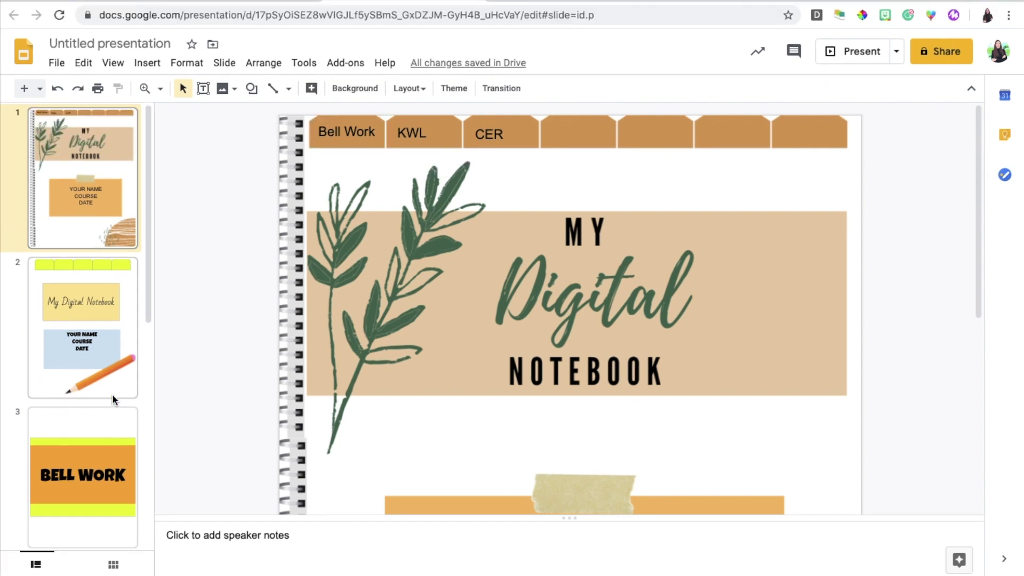
left_click(842, 53)
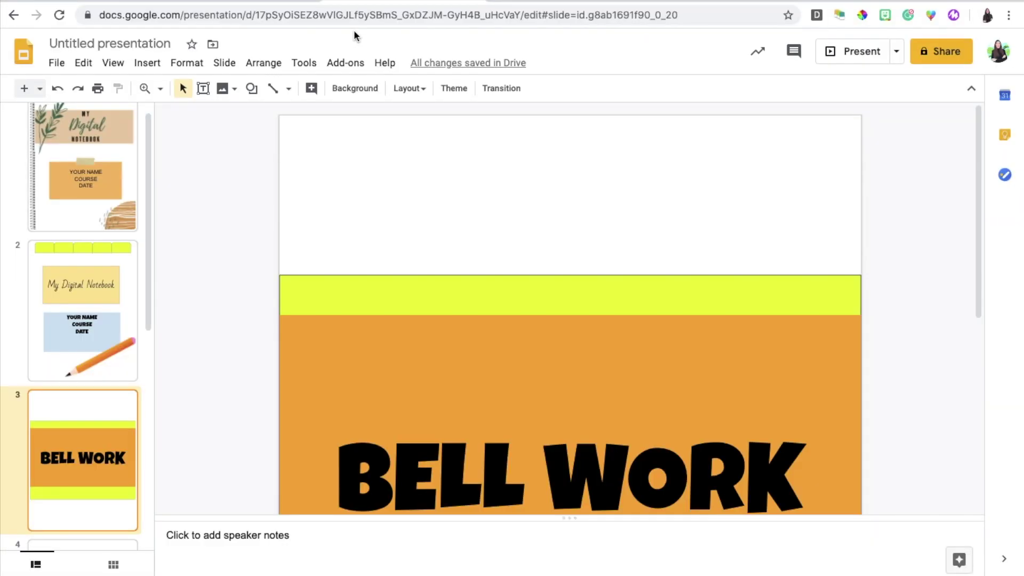
scroll(85, 171, "up", 1)
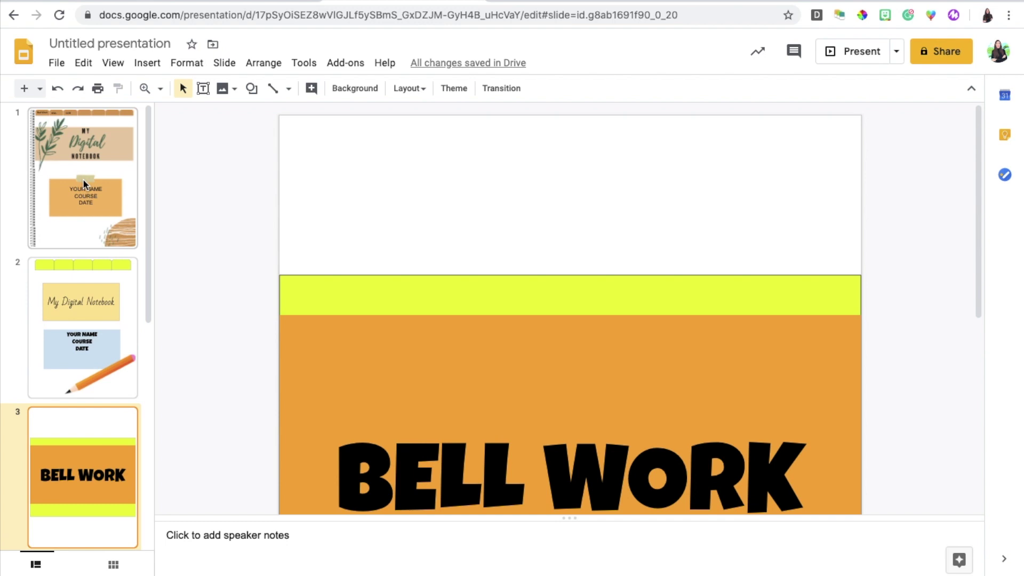
left_click(83, 182)
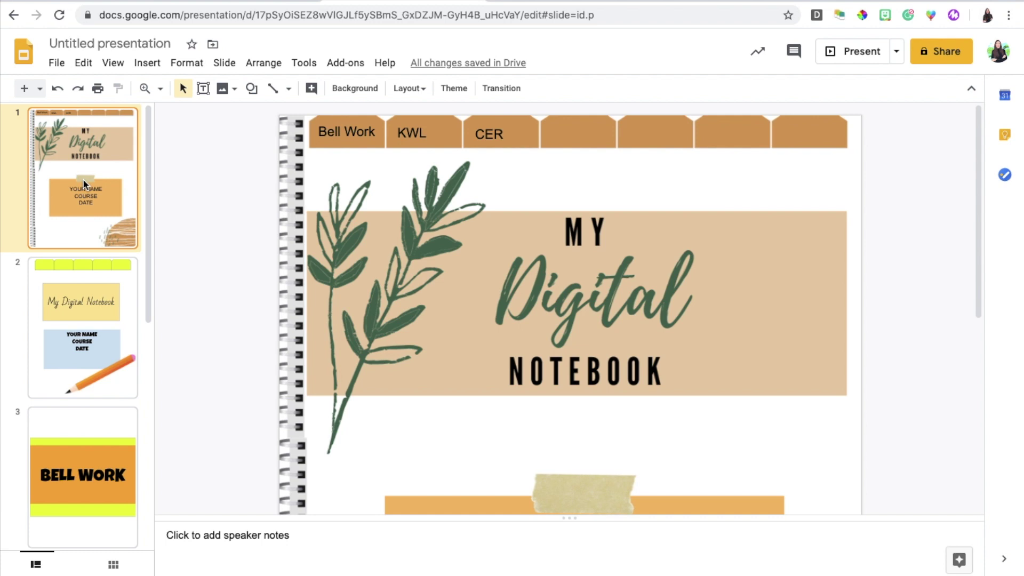
Select BELL WORK slide 3, add a new slide after it, then reselect slide 3.
scroll(132, 343, "down", 8)
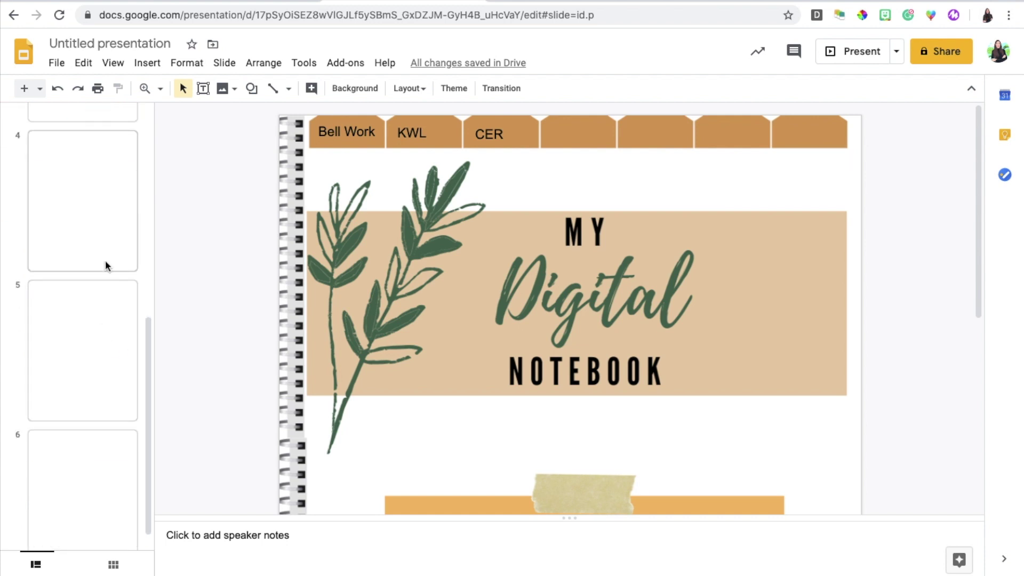
scroll(104, 260, "up", 3)
left_click(73, 355)
left_click(74, 185)
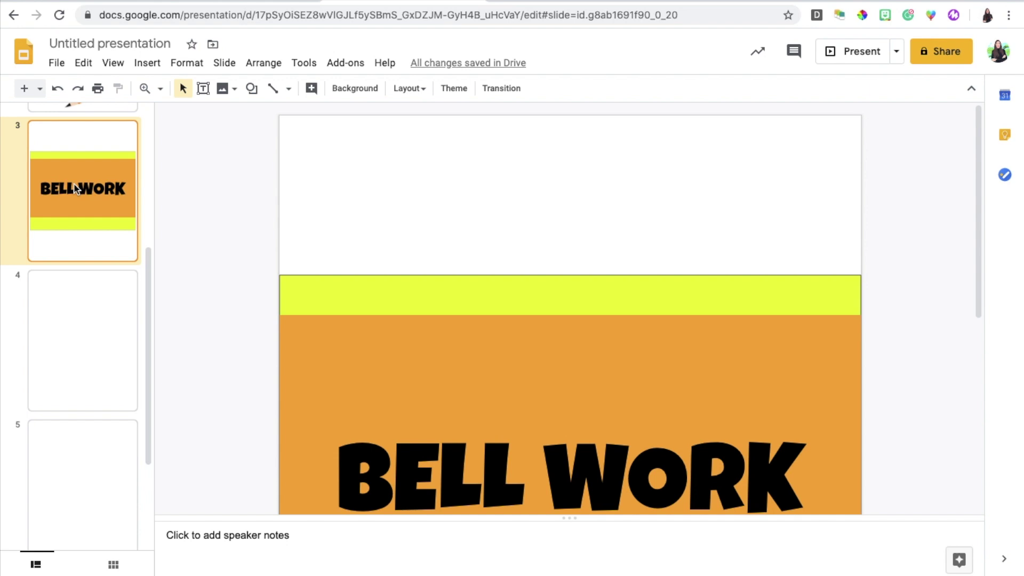
left_click(22, 91)
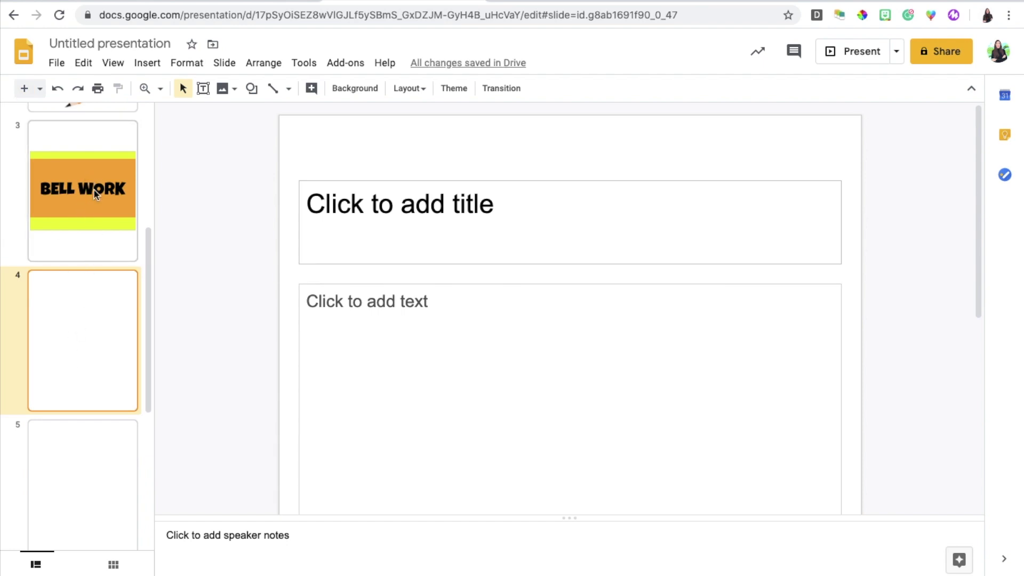
scroll(94, 179, "up", 2)
left_click(86, 243)
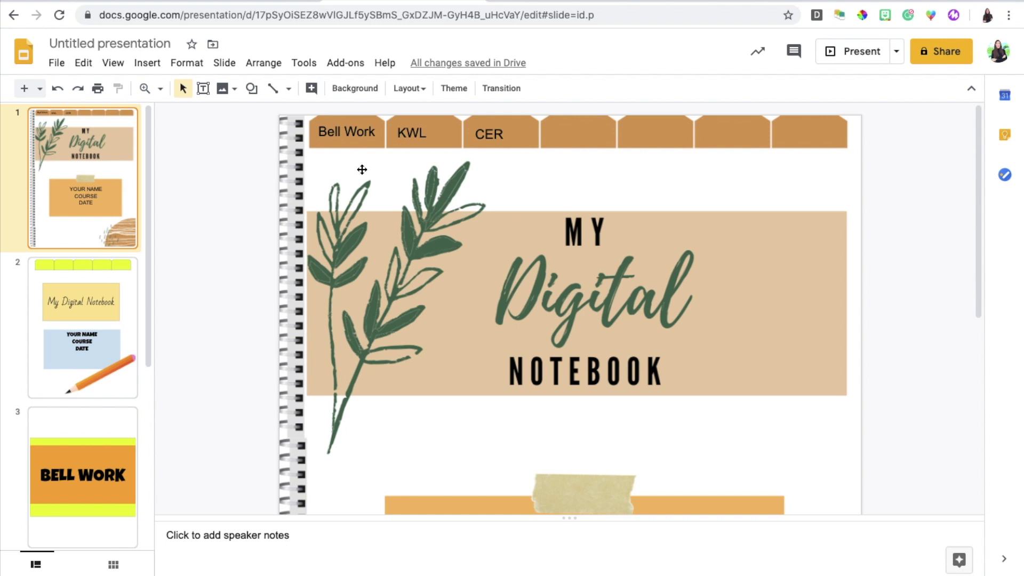
scroll(135, 420, "down", 5)
Paste a copy of the BELL WORK slide after slide 5 and retitle it 'KWL'.
left_click(124, 293)
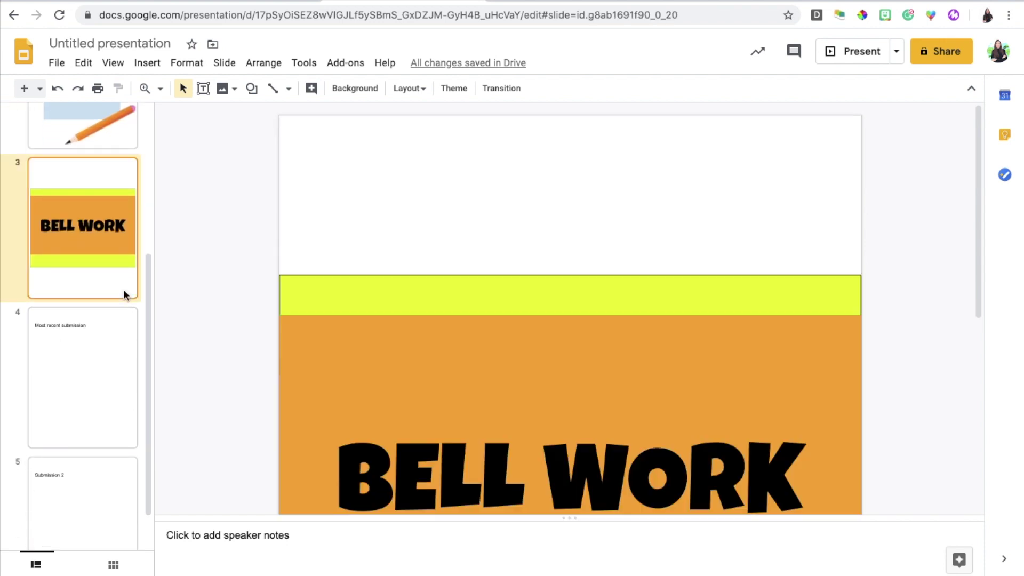
scroll(91, 372, "down", 2)
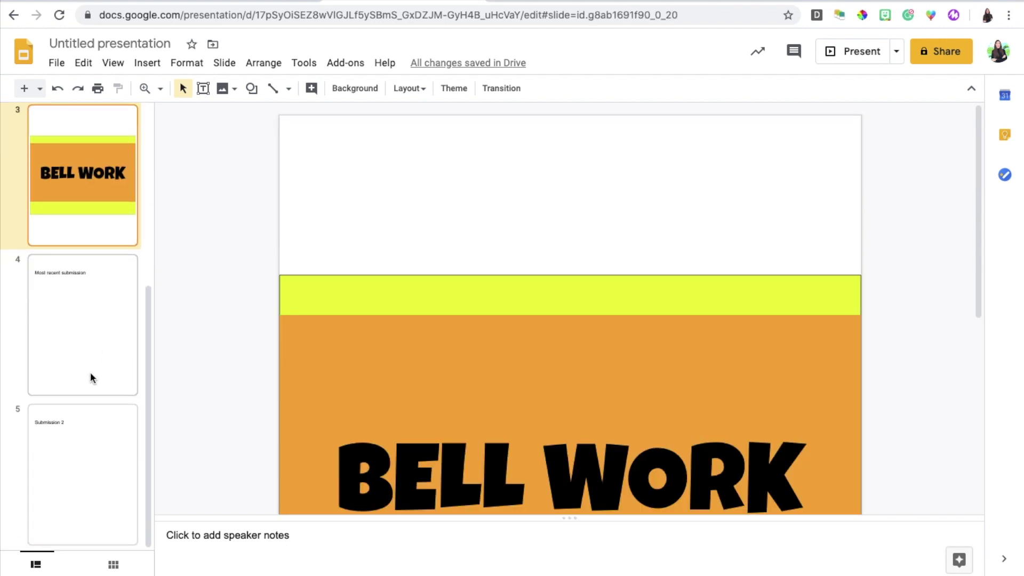
left_click(92, 536)
key("ctrl+v")
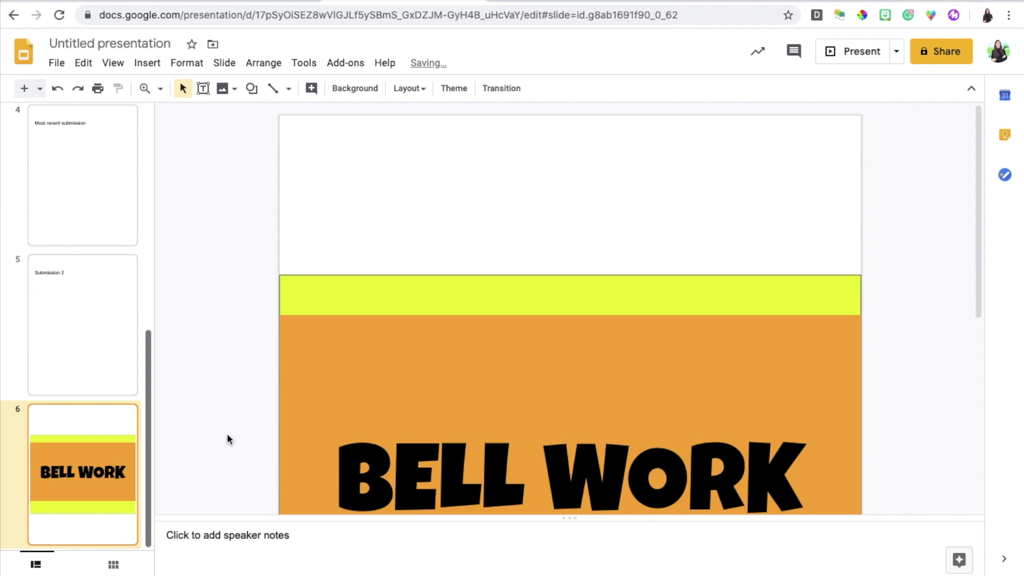
double_click(476, 473)
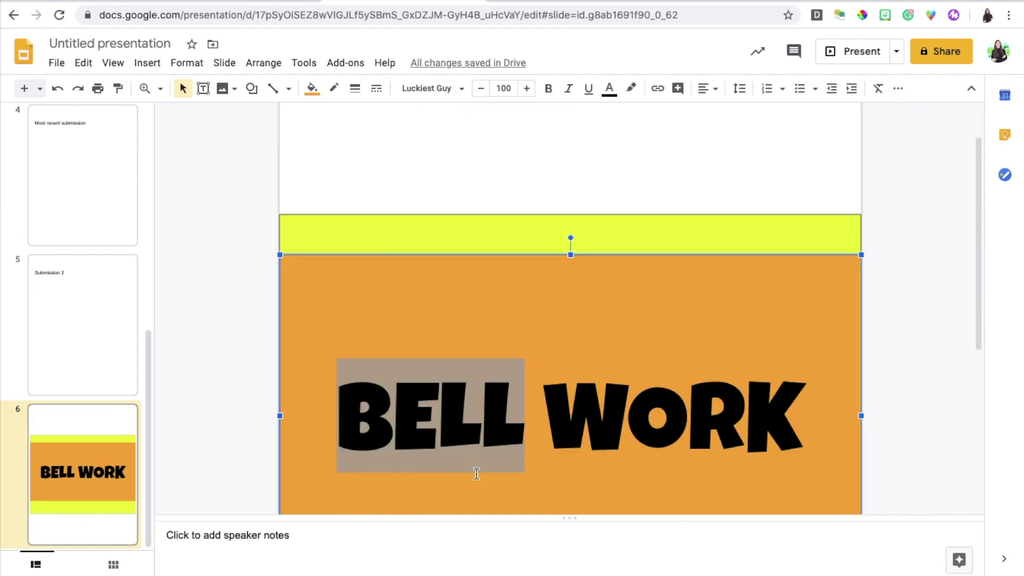
left_click(629, 472)
double_click(659, 444)
key("BackSpace")
key("BackSpace")
key("BackSpace")
key("BackSpace")
key("BackSpace")
key("BackSpace")
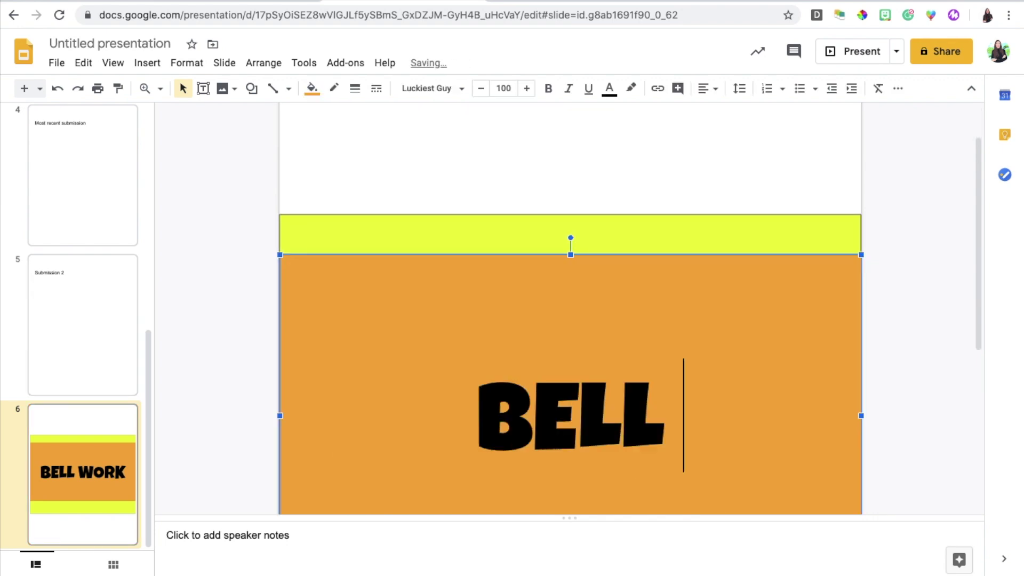
type("KWL")
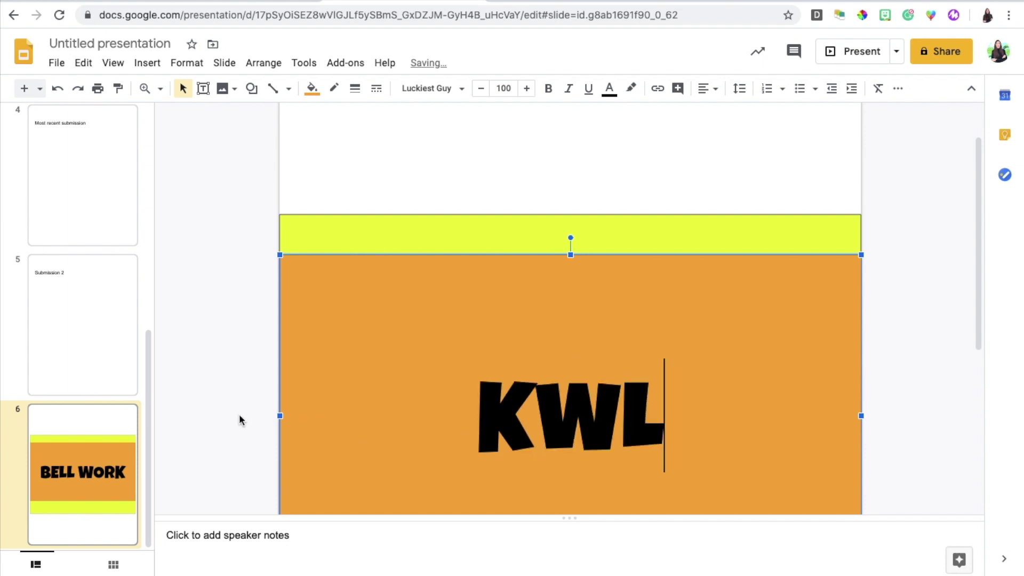
left_click(133, 421)
Duplicate the KWL slide, retitle the copy 'CER', and go back to the cover.
scroll(192, 422, "down", 3)
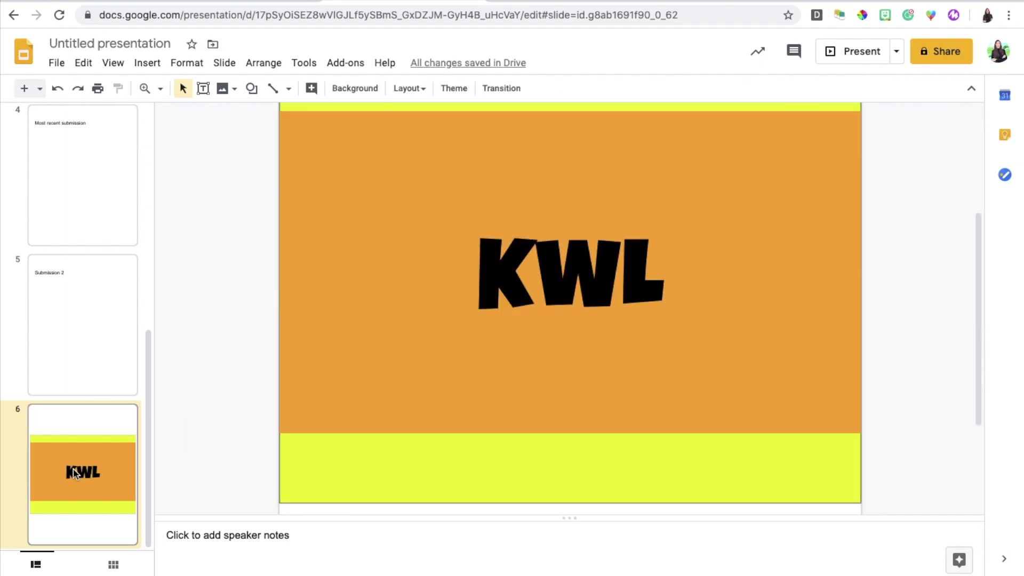
key("ctrl+d")
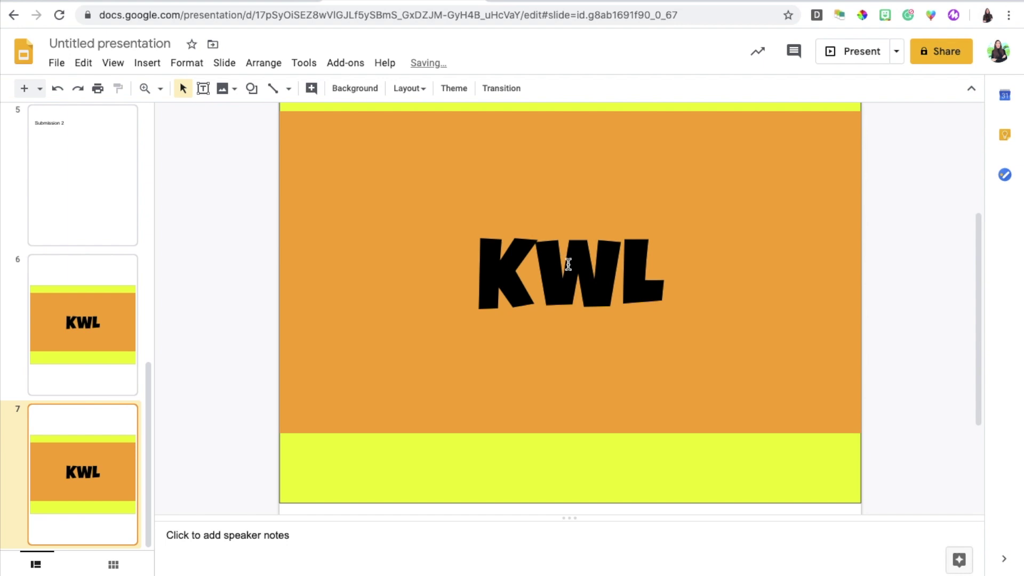
double_click(568, 264)
type("ceR")
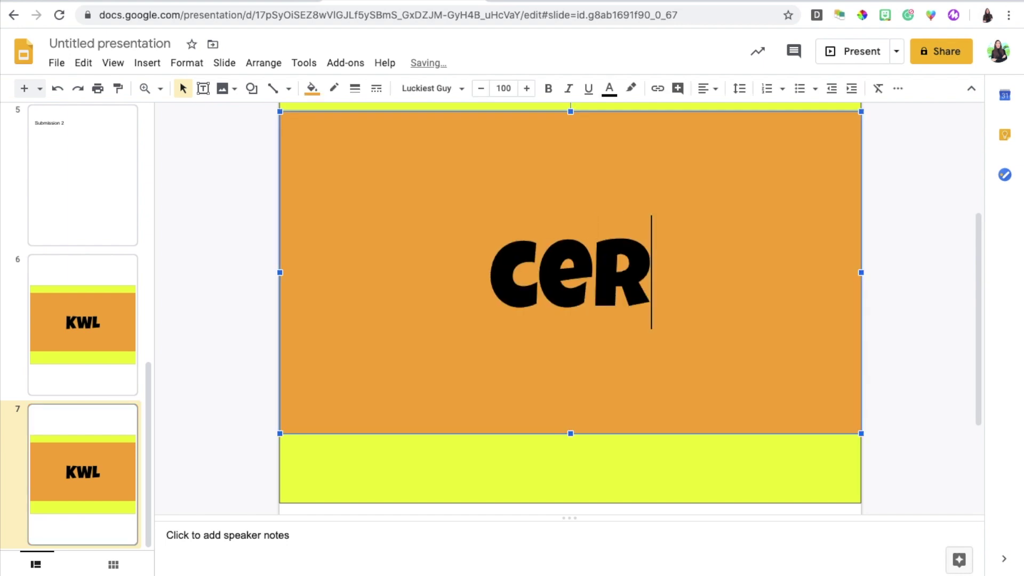
key("BackSpace")
key("BackSpace")
key("BackSpace")
type("CER")
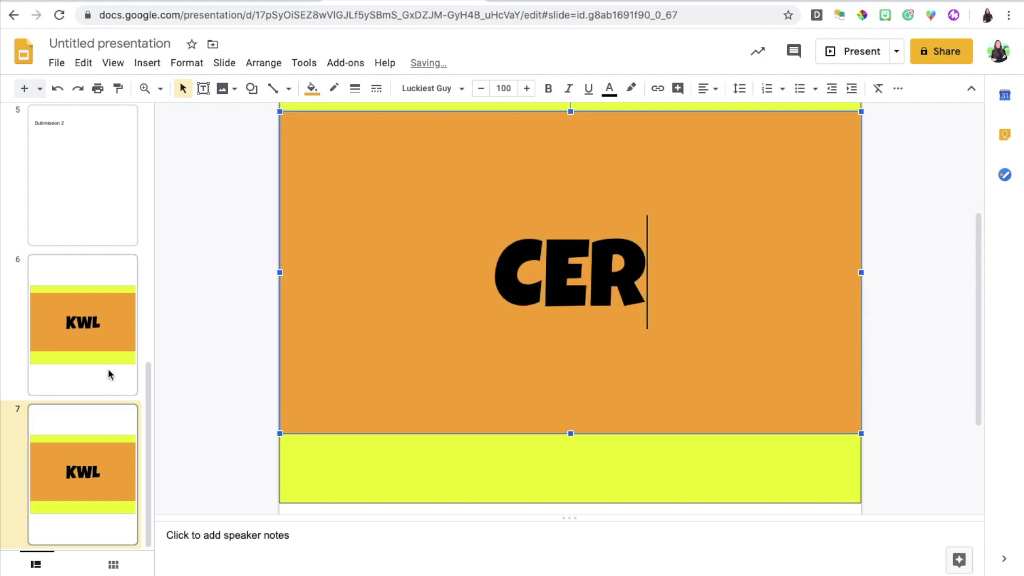
scroll(75, 130, "up", 10)
left_click(76, 130)
scroll(440, 265, "up", 4)
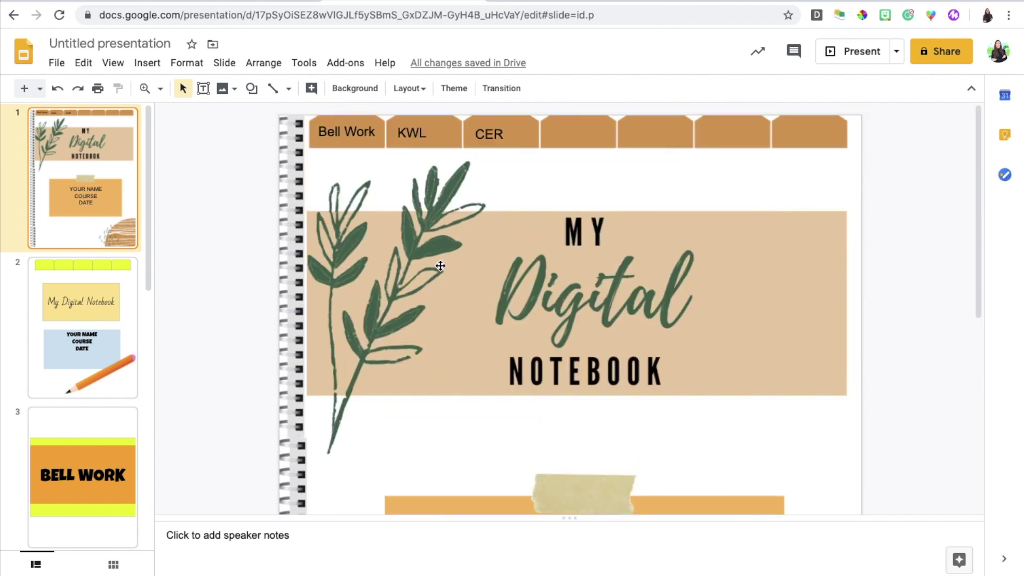
Link the cover's KWL tab to slide 6.
double_click(410, 131)
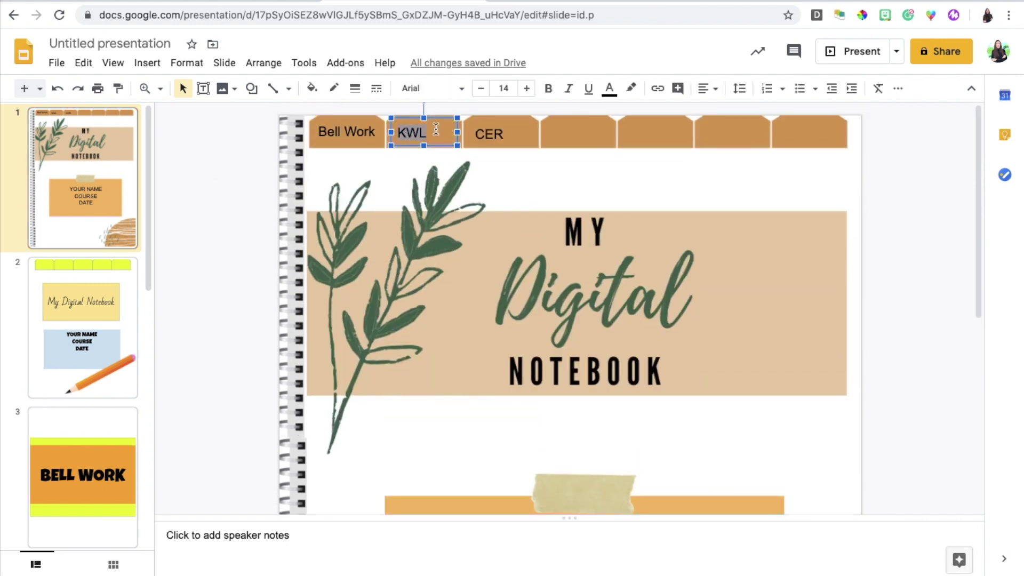
scroll(88, 251, "down", 10)
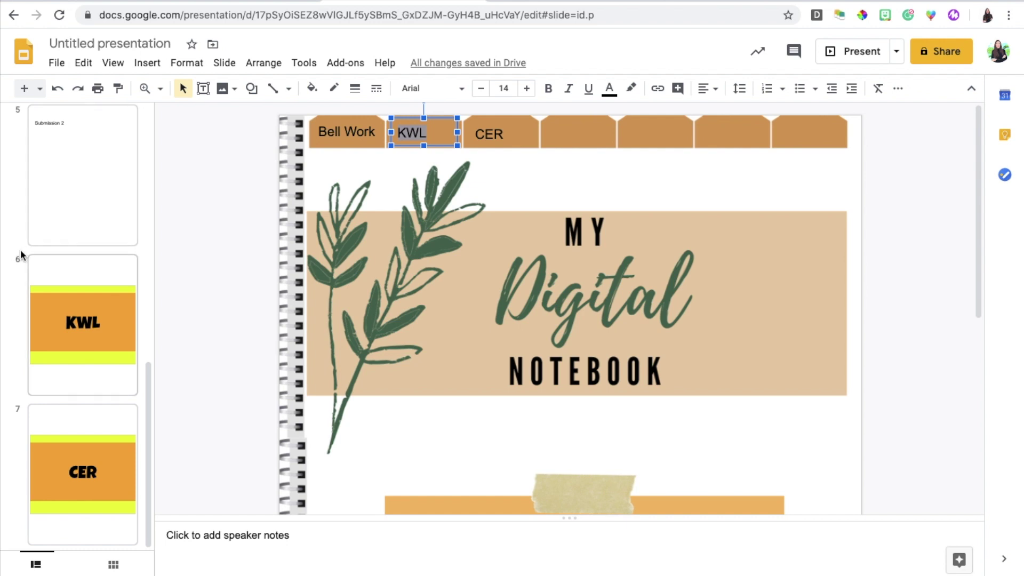
scroll(21, 255, "up", 10)
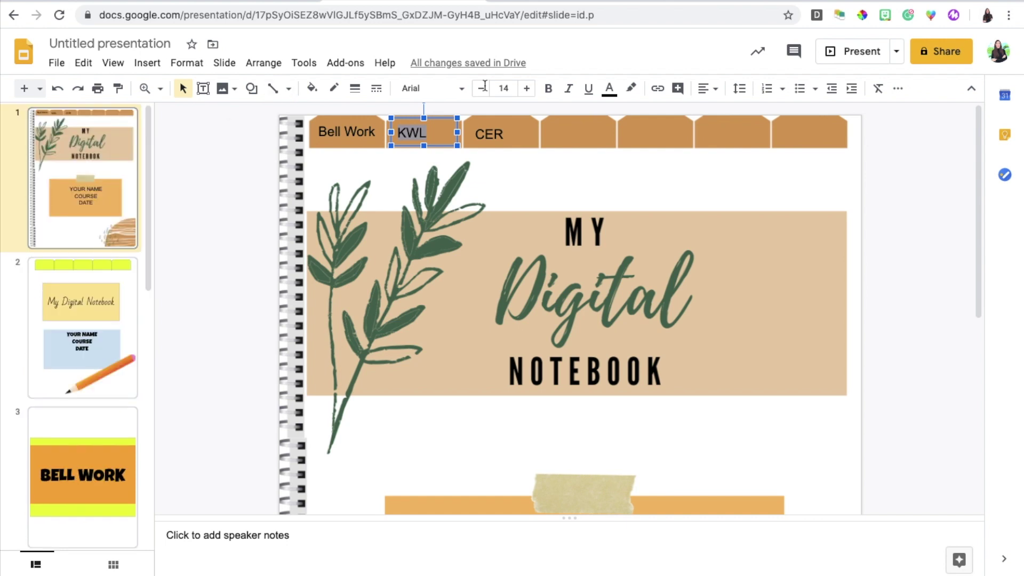
left_click(146, 62)
left_click(177, 386)
left_click(457, 244)
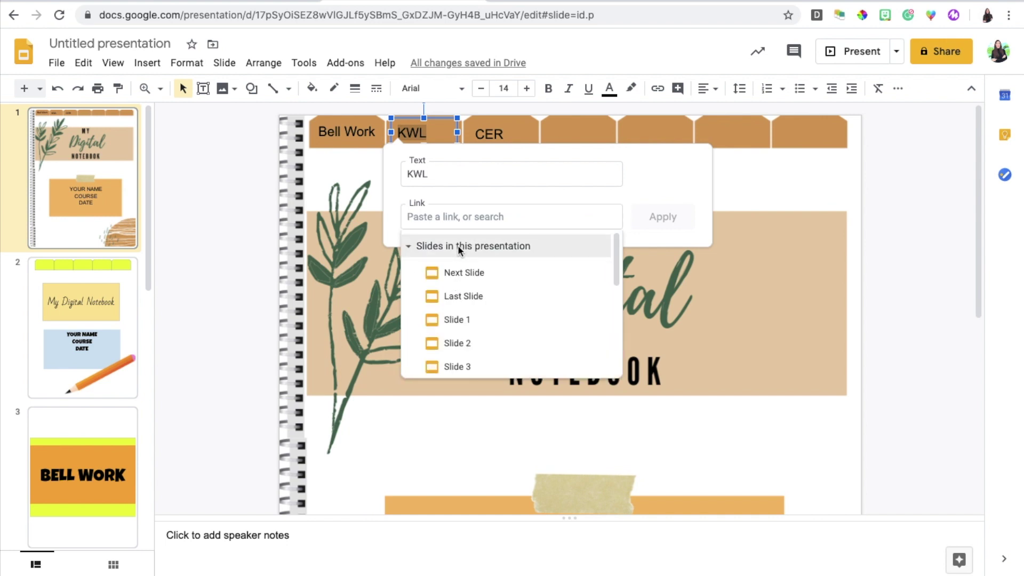
scroll(477, 311, "down", 3)
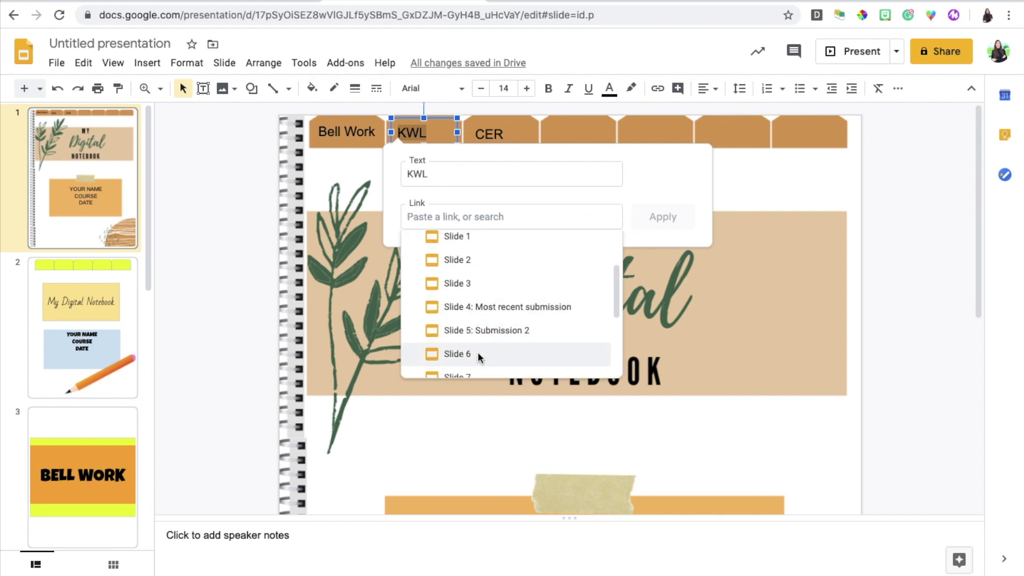
left_click(478, 352)
left_click(656, 217)
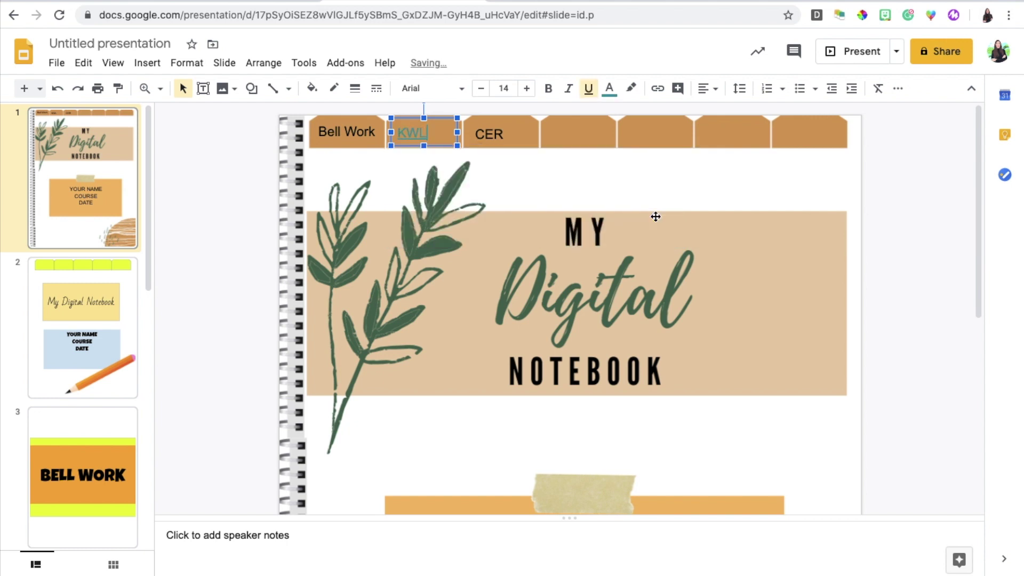
left_click(435, 122)
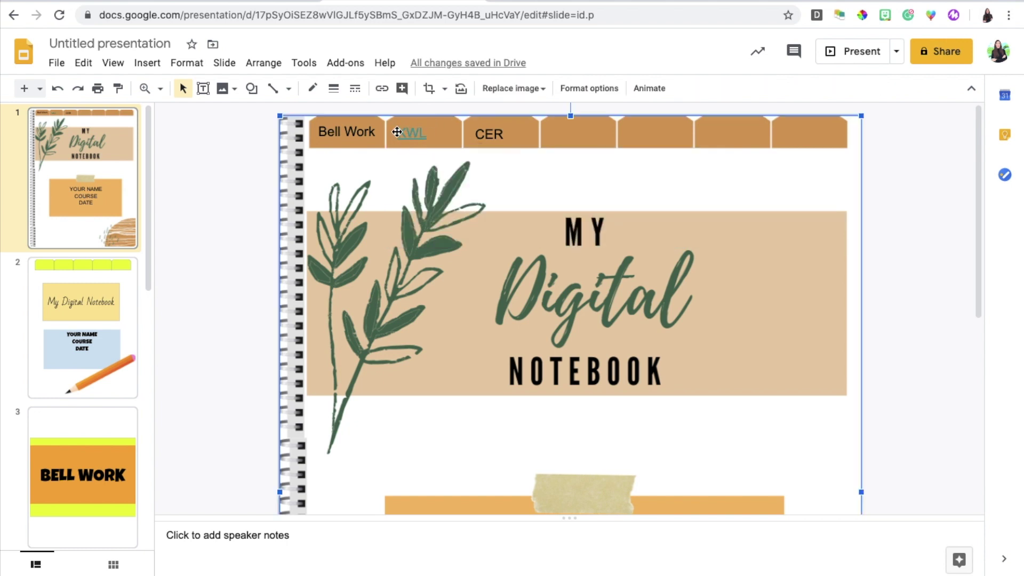
Check where the Bell Work tab's link points, then dismiss the preview.
left_click(387, 133)
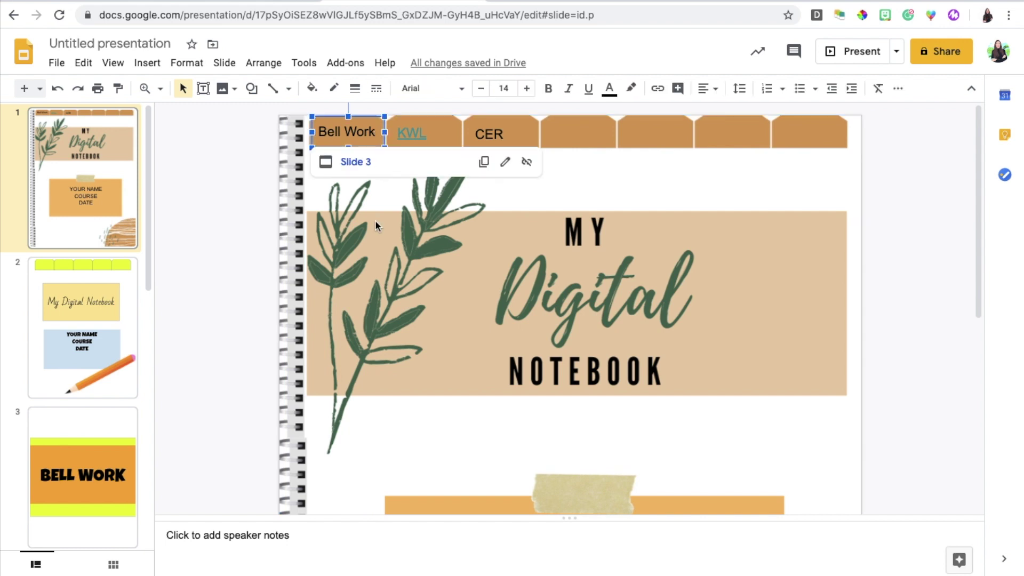
left_click(411, 194)
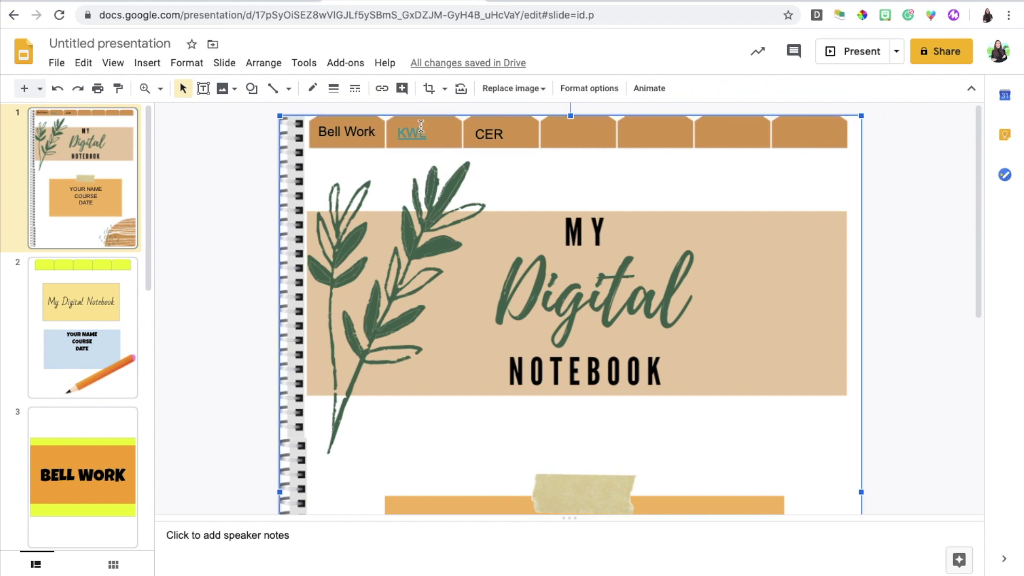
double_click(491, 131)
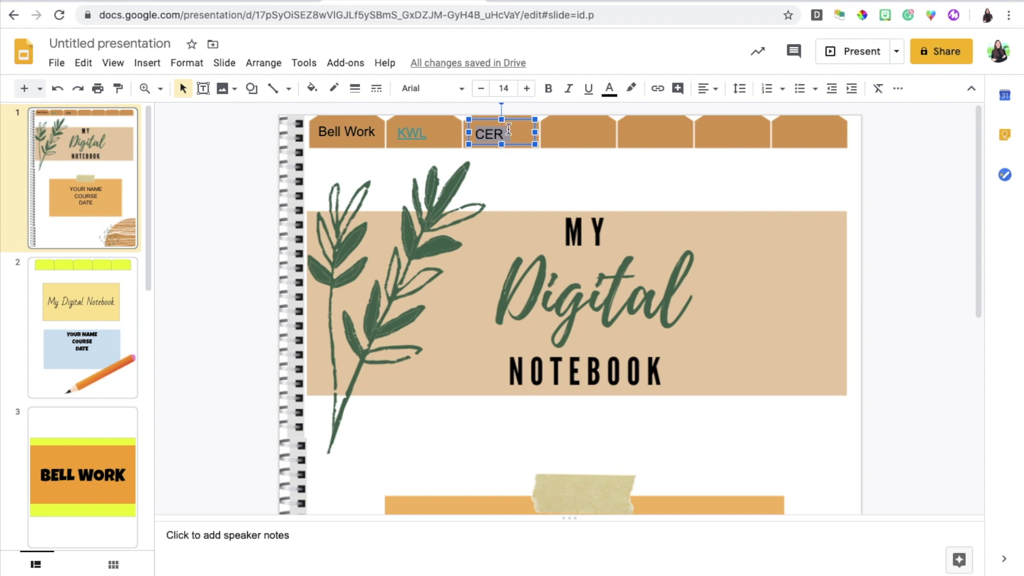
left_click(448, 137)
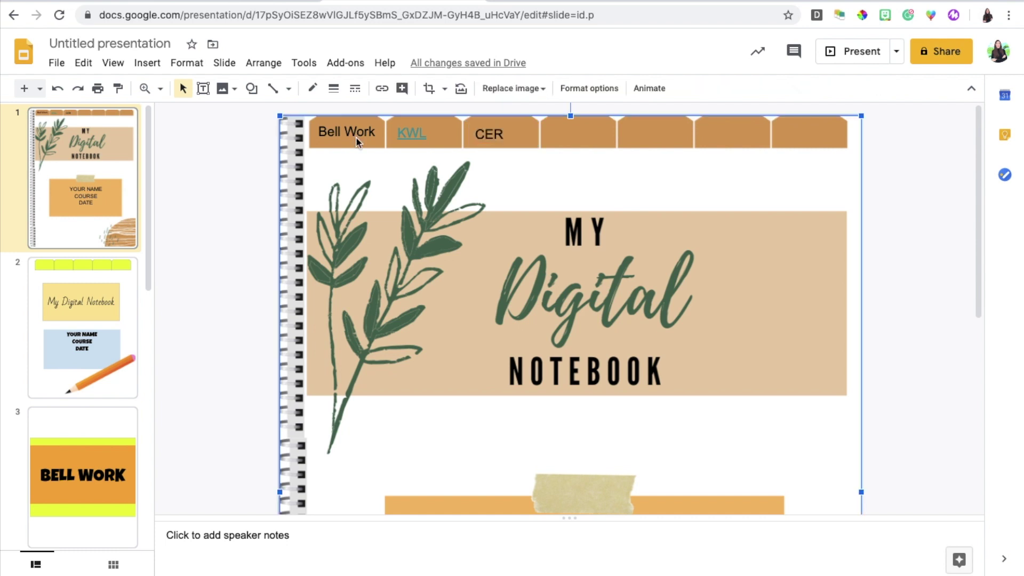
left_click(373, 143)
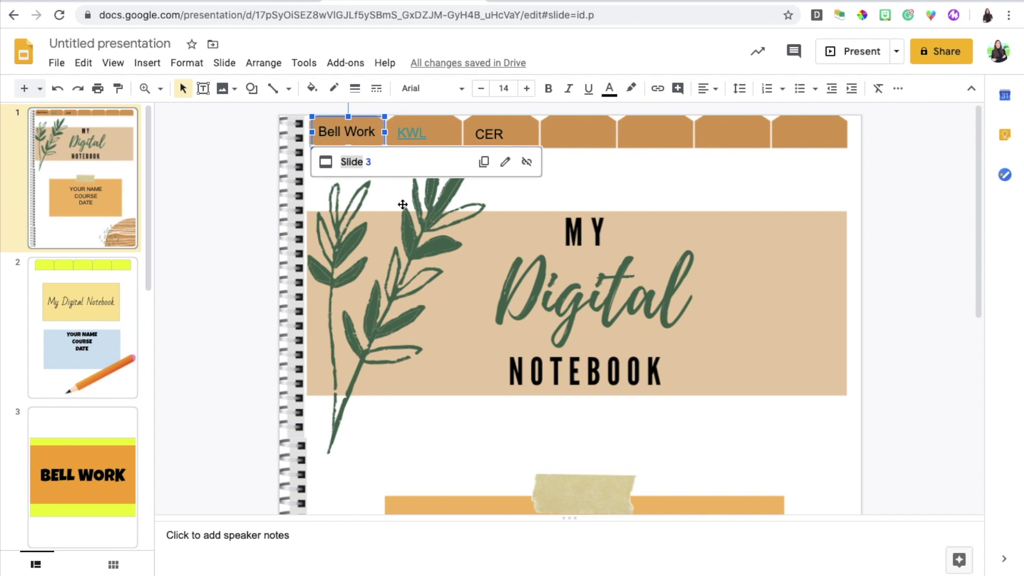
left_click(422, 183)
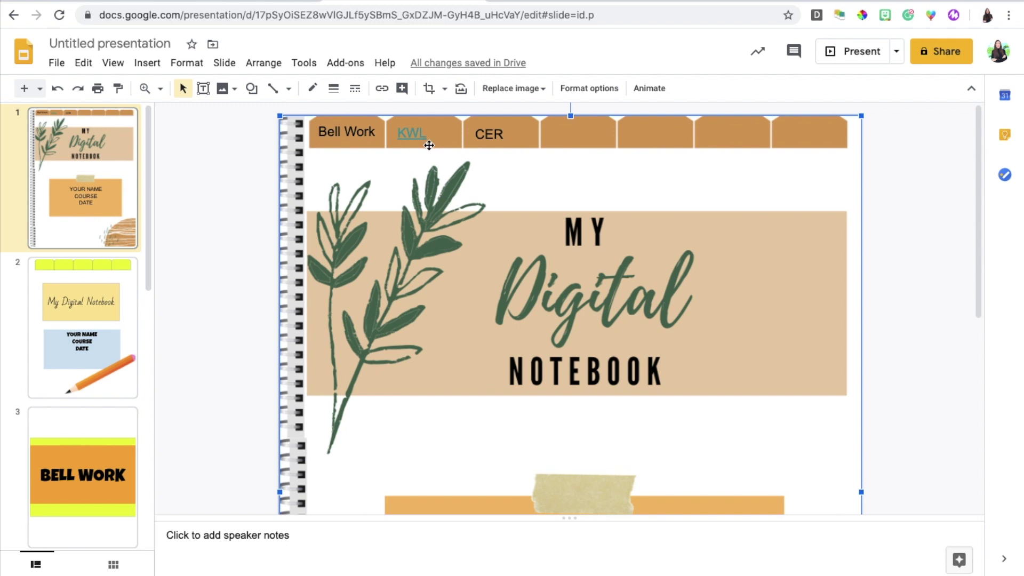
Select the whole CER tab box and open the Insert menu.
left_click(519, 127)
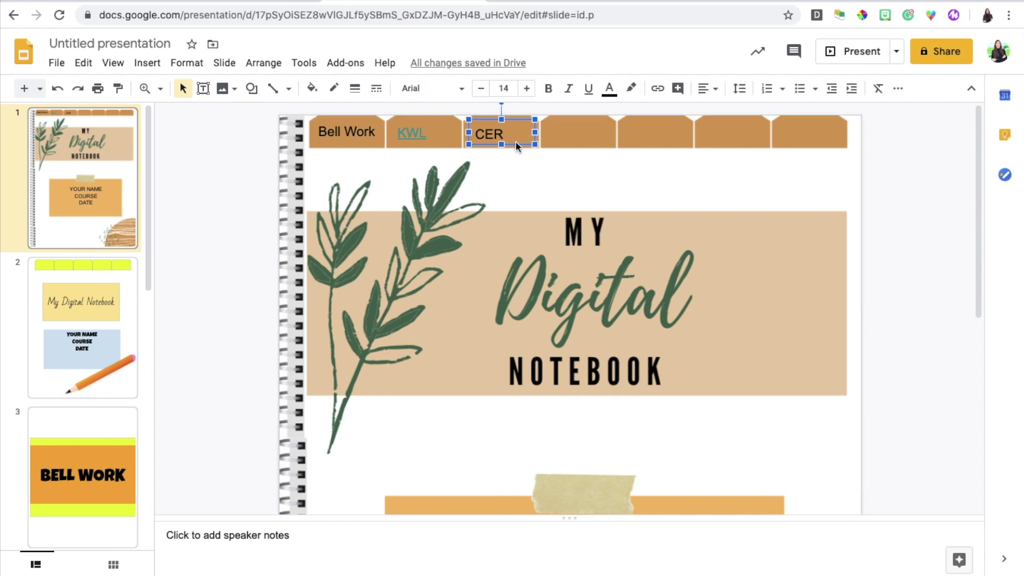
left_click(491, 132)
double_click(501, 130)
left_click(521, 143)
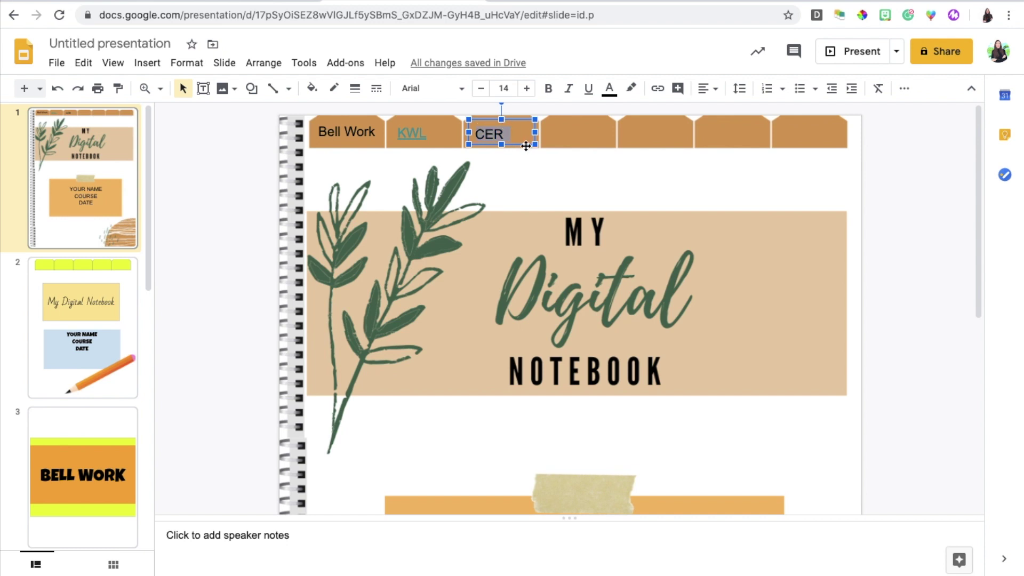
left_click(146, 62)
Start a link on the CER tab, then switch to the Bell Work slide 3.
left_click(204, 390)
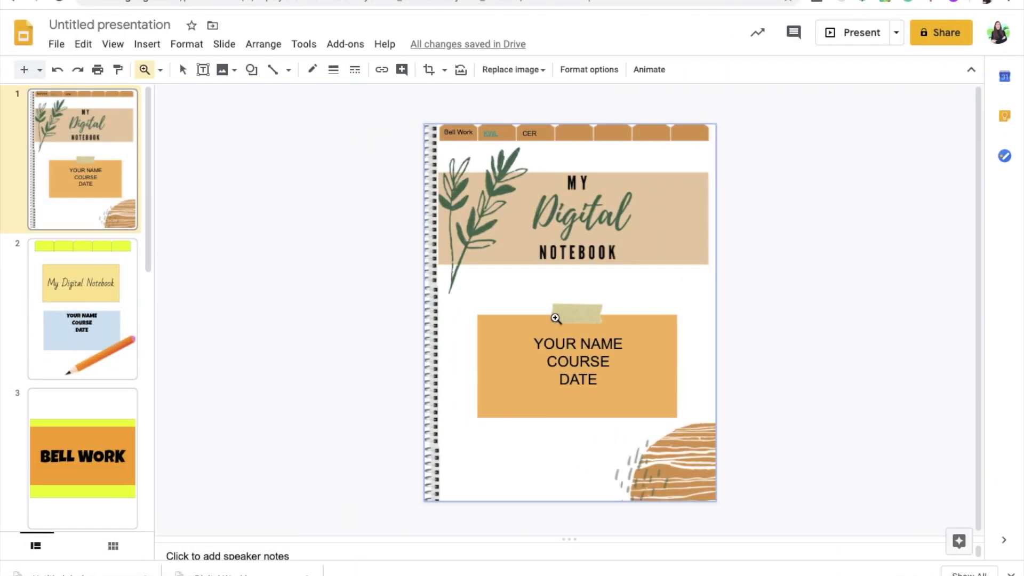
left_click(70, 408)
key("Down")
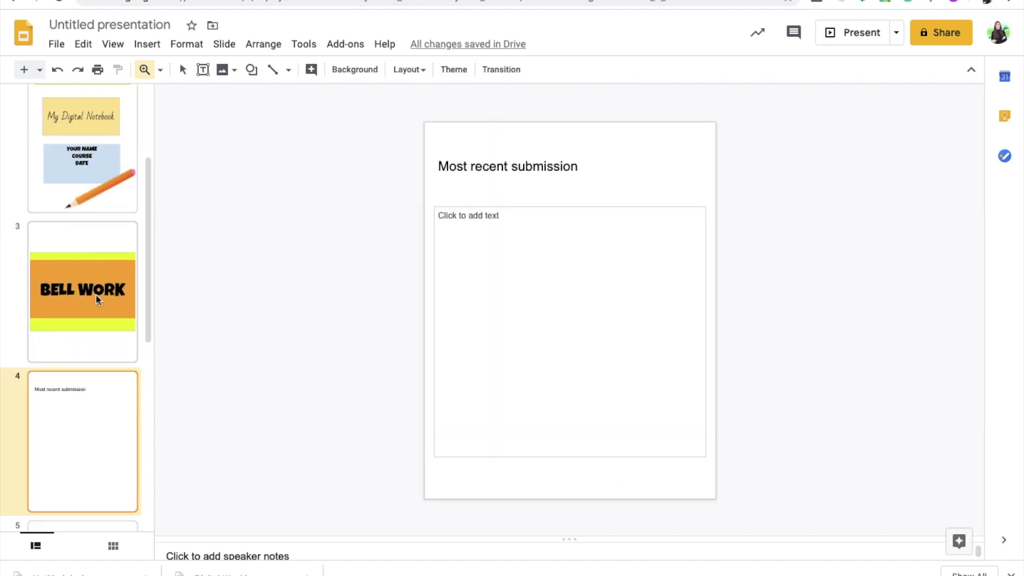
left_click(95, 293)
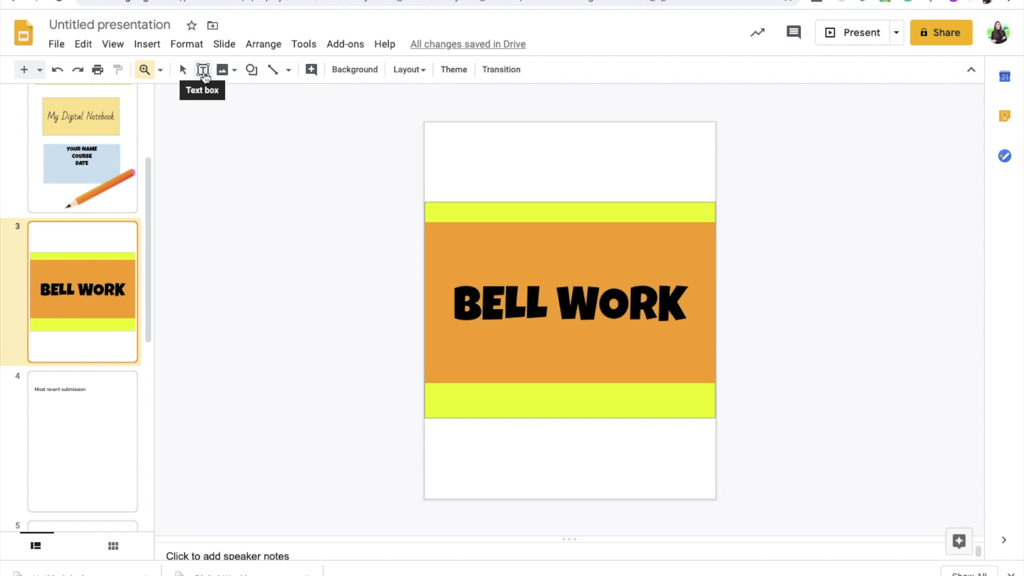
scroll(79, 168, "up", 3)
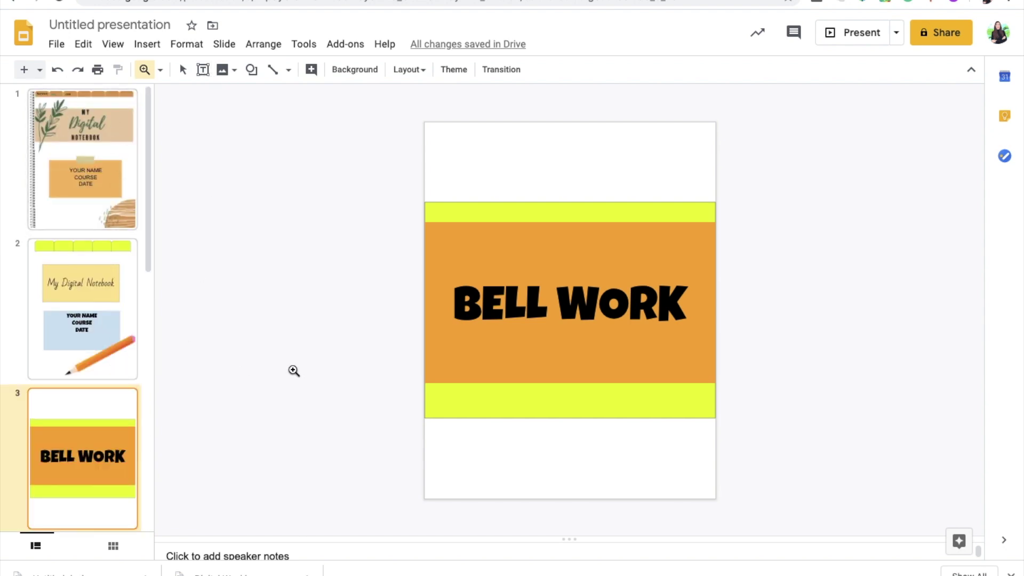
Draw a rounded rectangle at the bottom right labelled 'Return to Front page'.
left_click(252, 70)
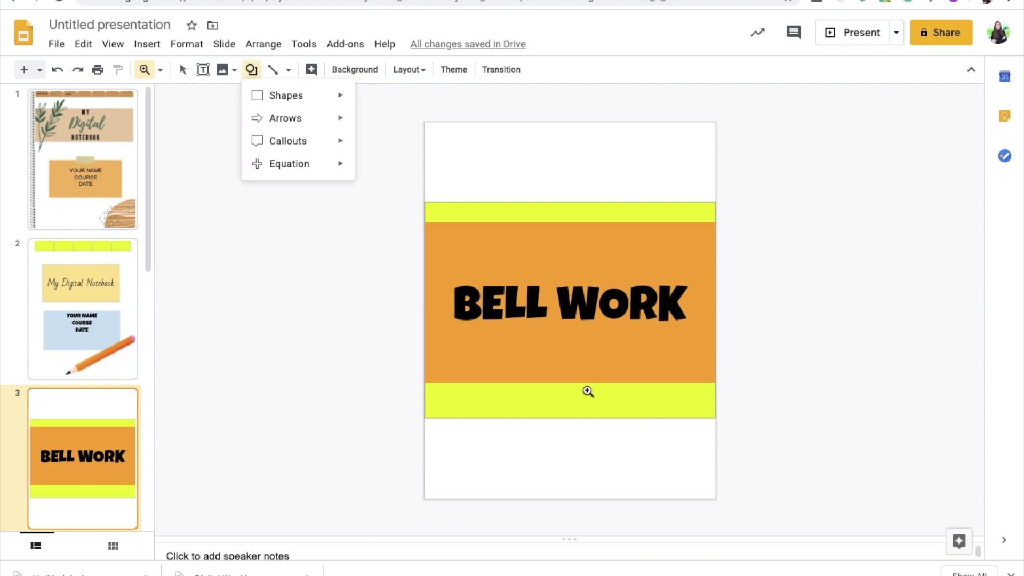
mouse_move(274, 96)
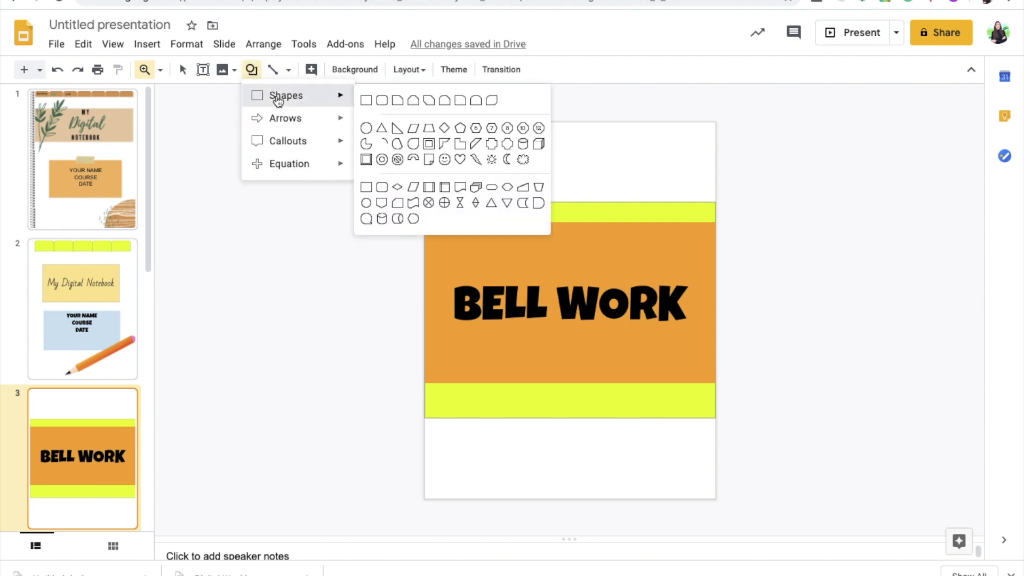
left_click(384, 102)
left_click_drag(609, 459, 701, 490)
type("Return to F")
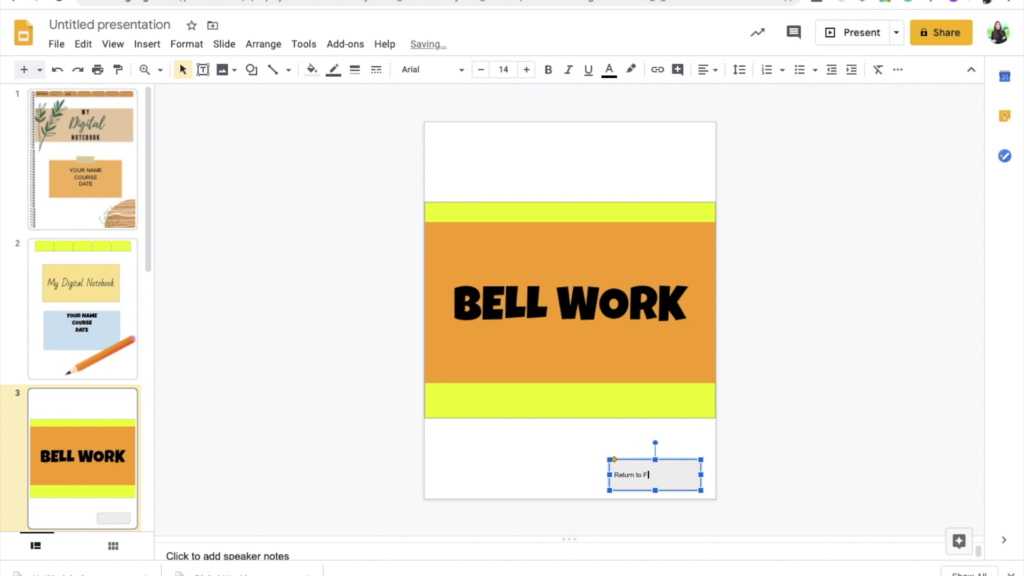
type("ront page")
left_click(340, 241)
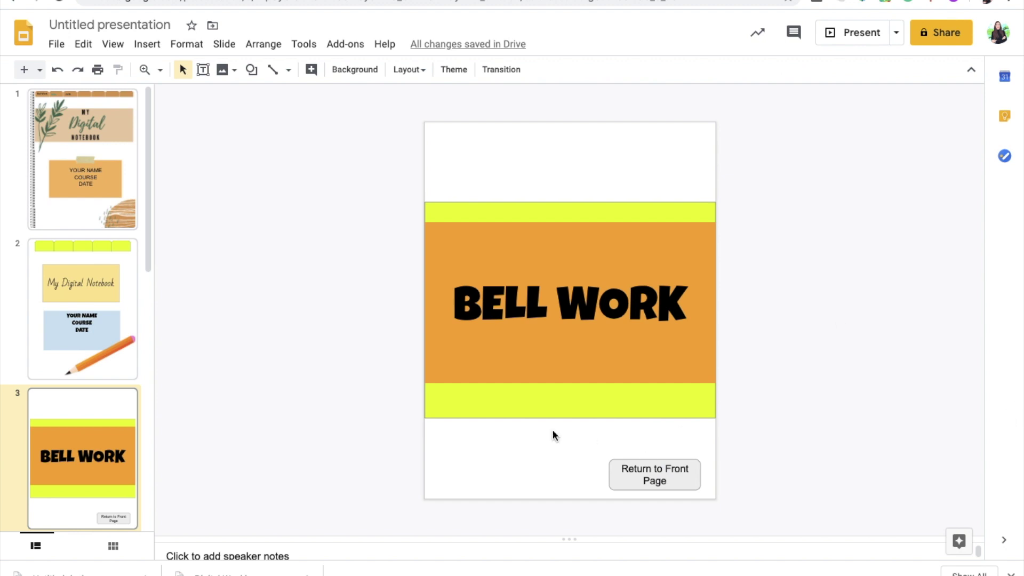
Link the Return to Front Page button to Slide 1.
left_click(690, 477)
left_click(146, 45)
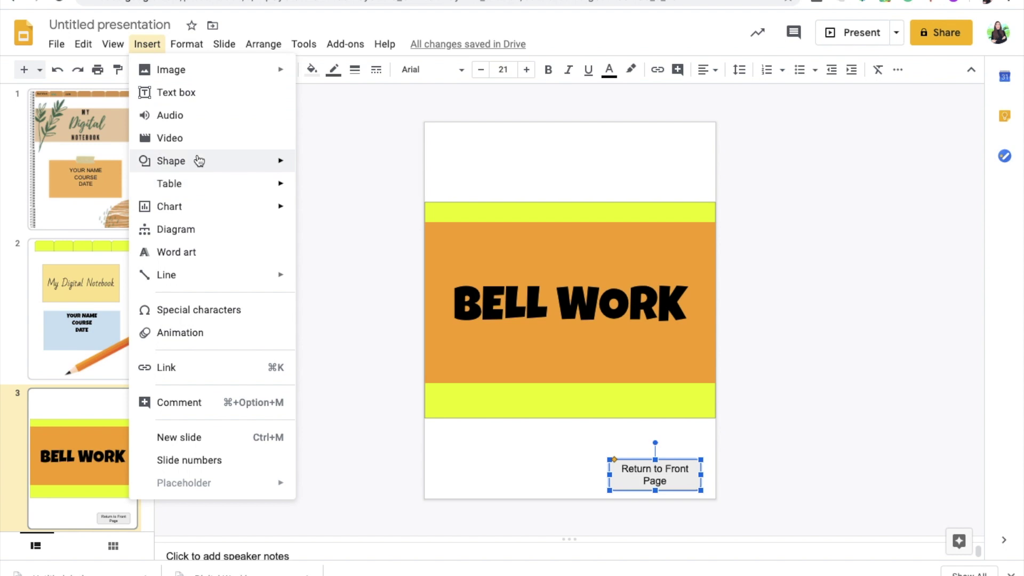
left_click(160, 367)
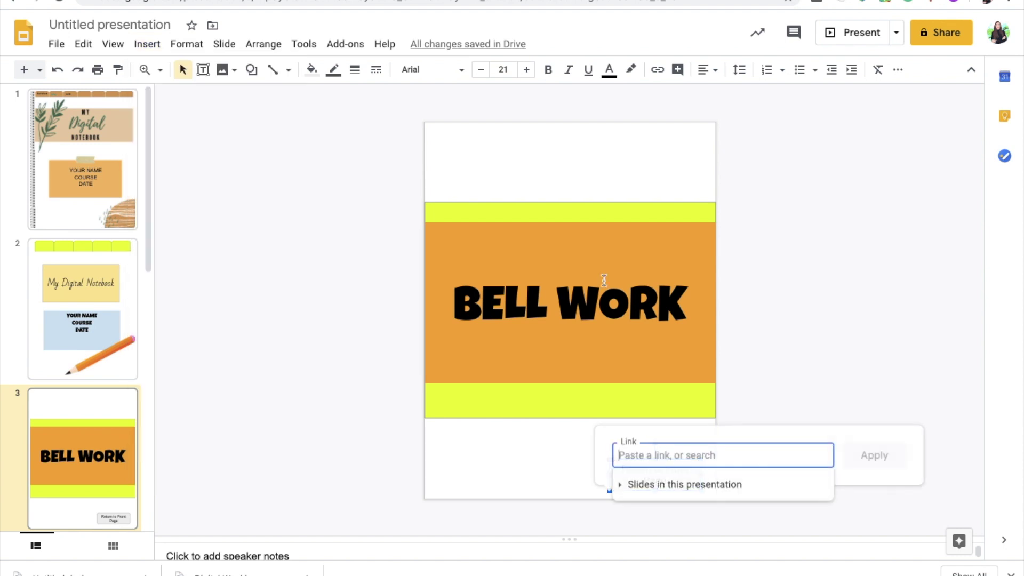
left_click(667, 485)
scroll(666, 528, "down", 3)
scroll(667, 532, "up", 2)
left_click(663, 484)
left_click(897, 463)
Paste the linked button onto the KWL and CER slides, then review the cover and Bell Work slide.
left_click(691, 463)
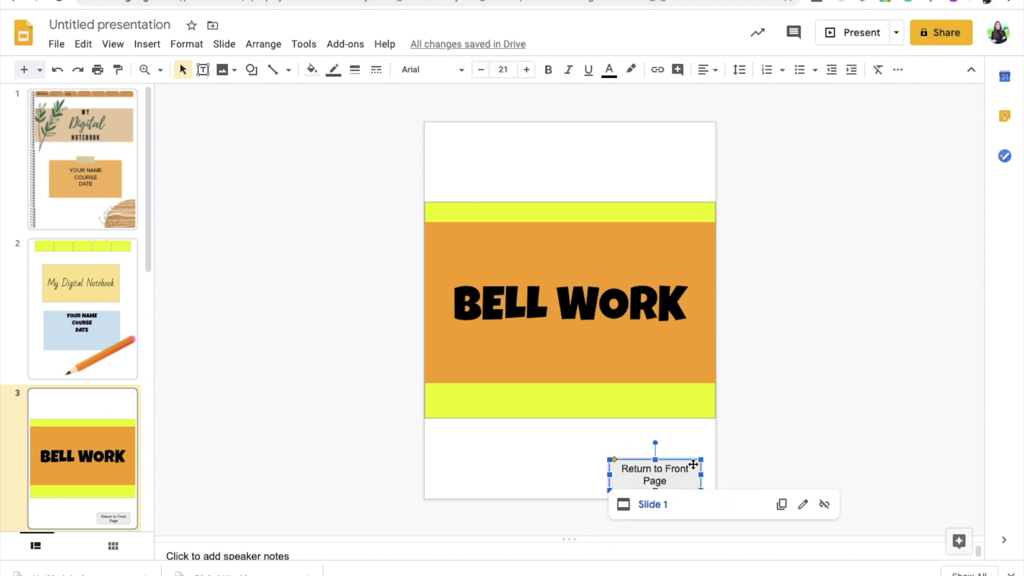
scroll(53, 373, "down", 10)
left_click(101, 354)
key("ctrl+v")
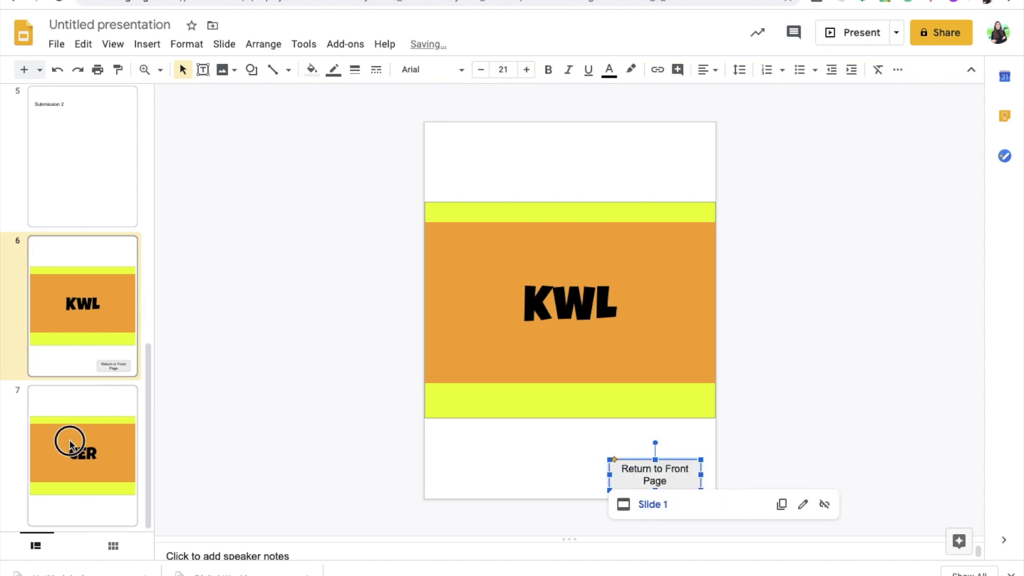
left_click(75, 451)
key("ctrl+v")
scroll(75, 320, "up", 10)
left_click(113, 144)
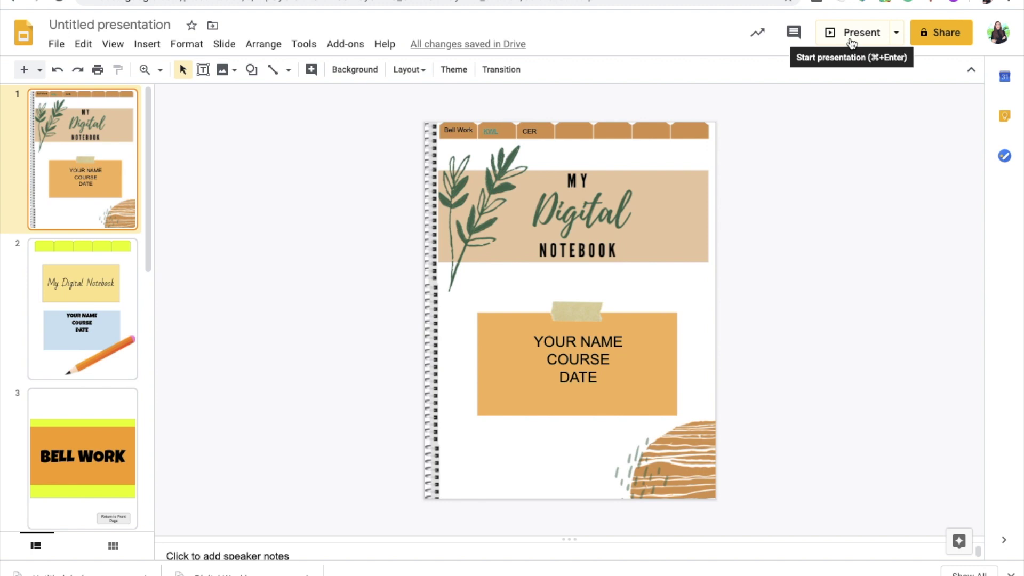
scroll(81, 303, "down", 2)
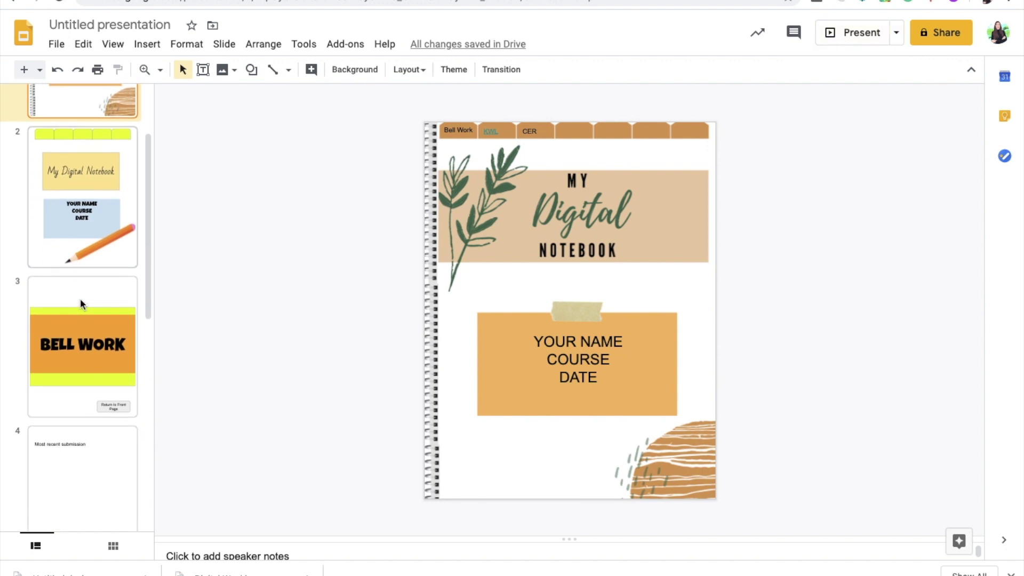
left_click(81, 342)
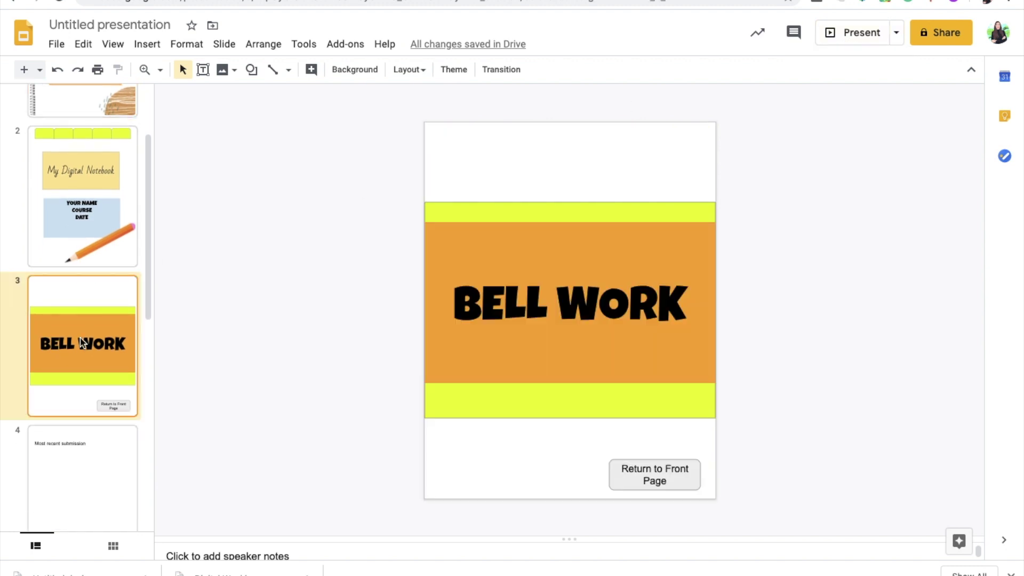
scroll(81, 341, "down", 1)
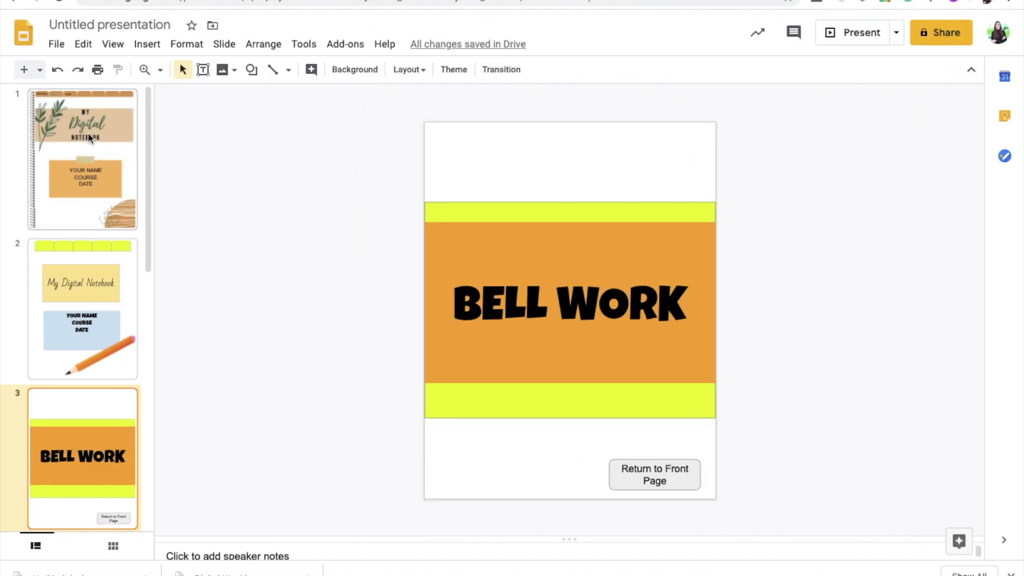
left_click(88, 136)
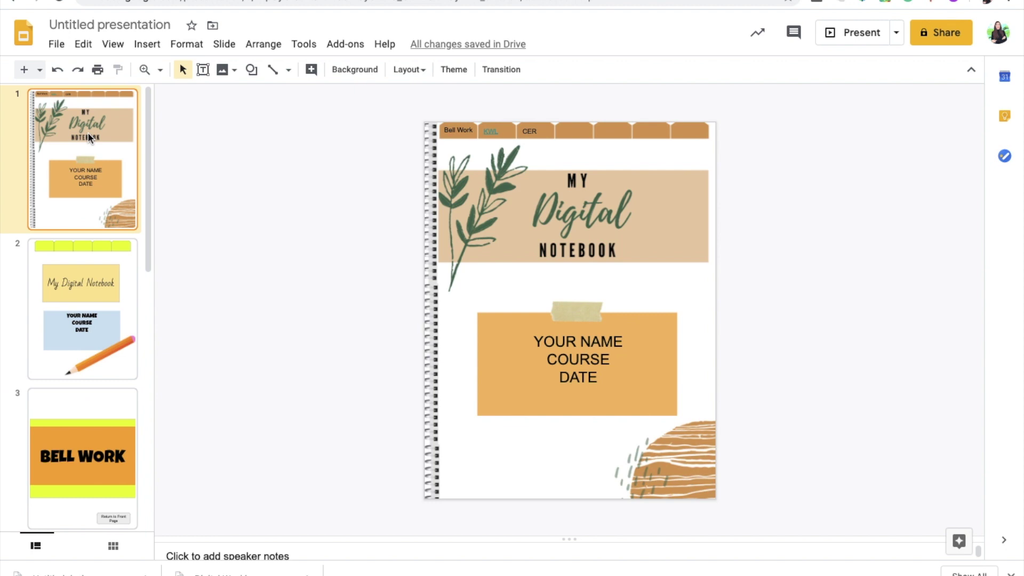
Present the notebook full screen and use Return to Front Page to jump back to the cover.
left_click(838, 33)
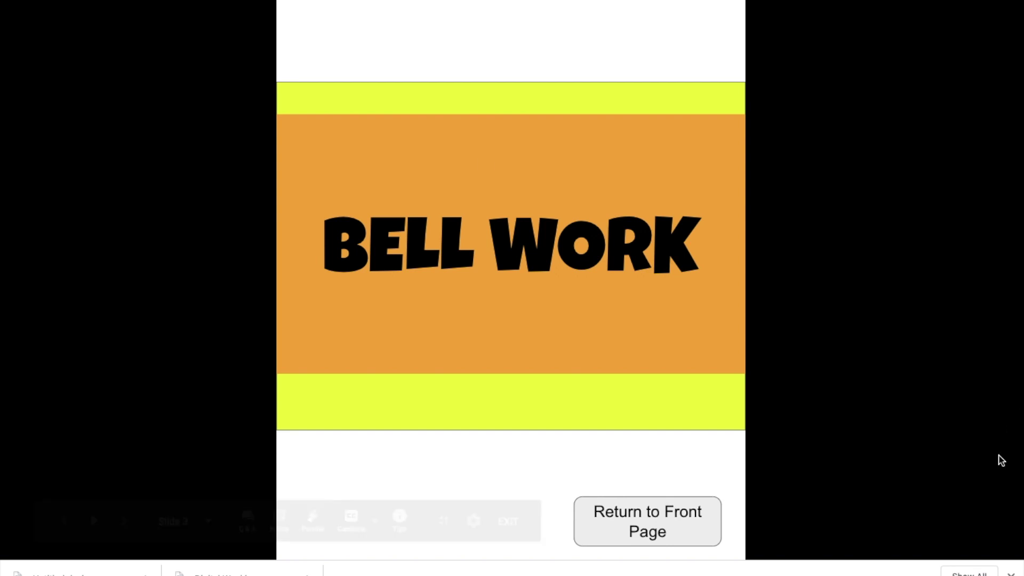
left_click(1010, 574)
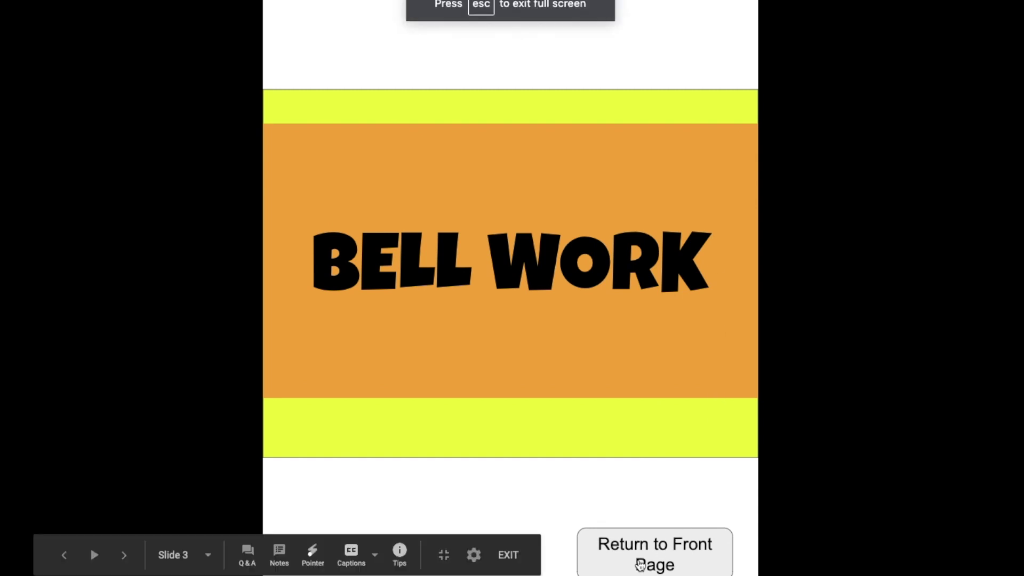
left_click(644, 568)
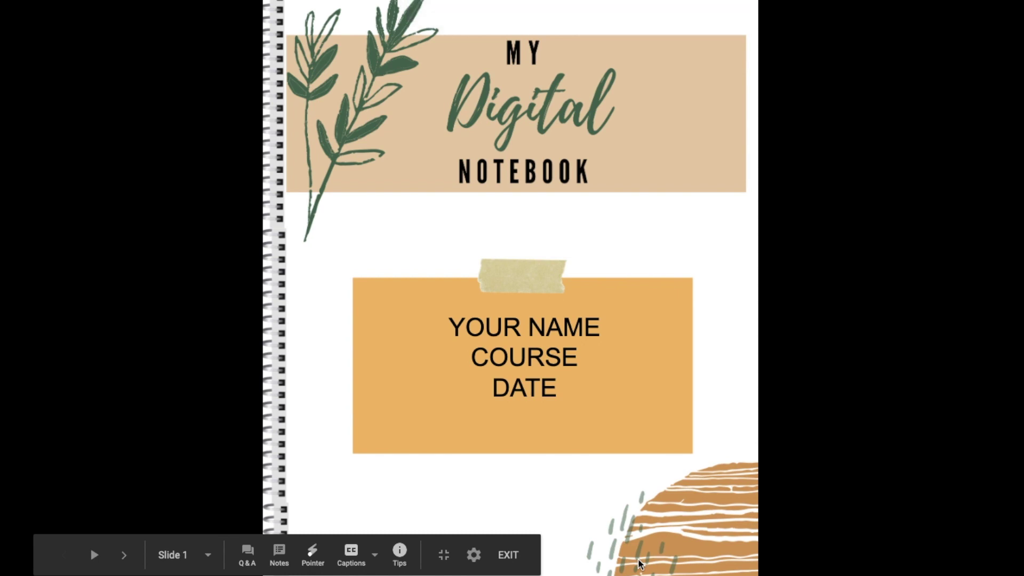